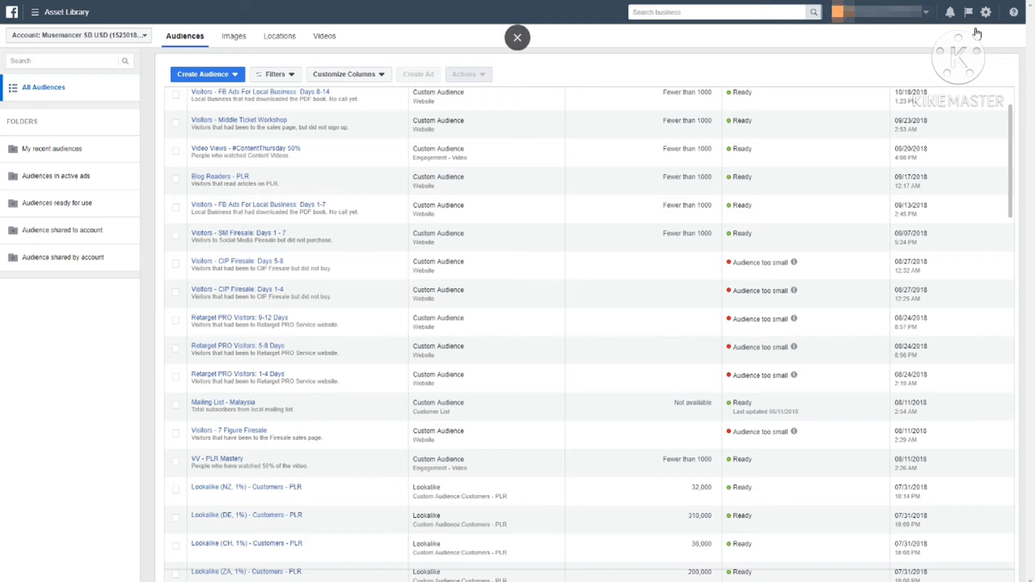
- Search the business tools for "audiences" and look through the full tool list for the Audiences asset
{"action": "left_click", "coordinate": [651, 15]}
{"action": "type", "text": "audic"}
{"action": "type", "text": "nces"}
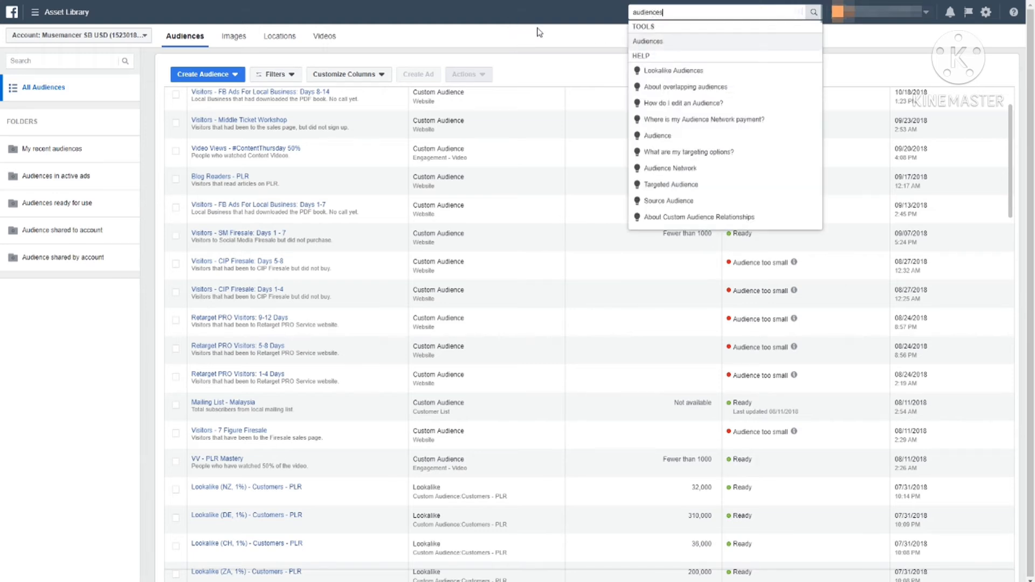
{"action": "left_click", "coordinate": [538, 32]}
{"action": "left_click", "coordinate": [31, 13]}
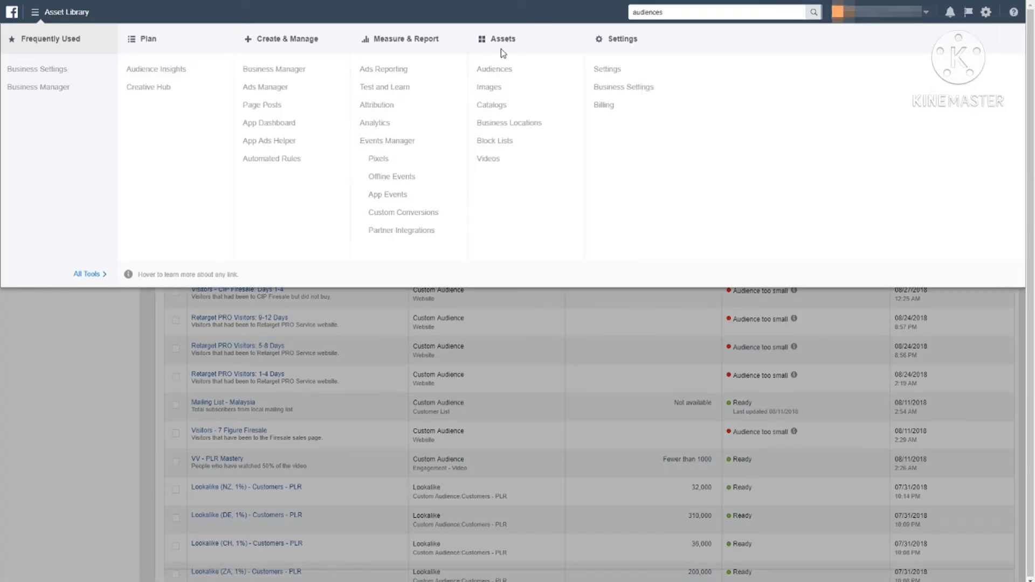
{"action": "left_click", "coordinate": [11, 388]}
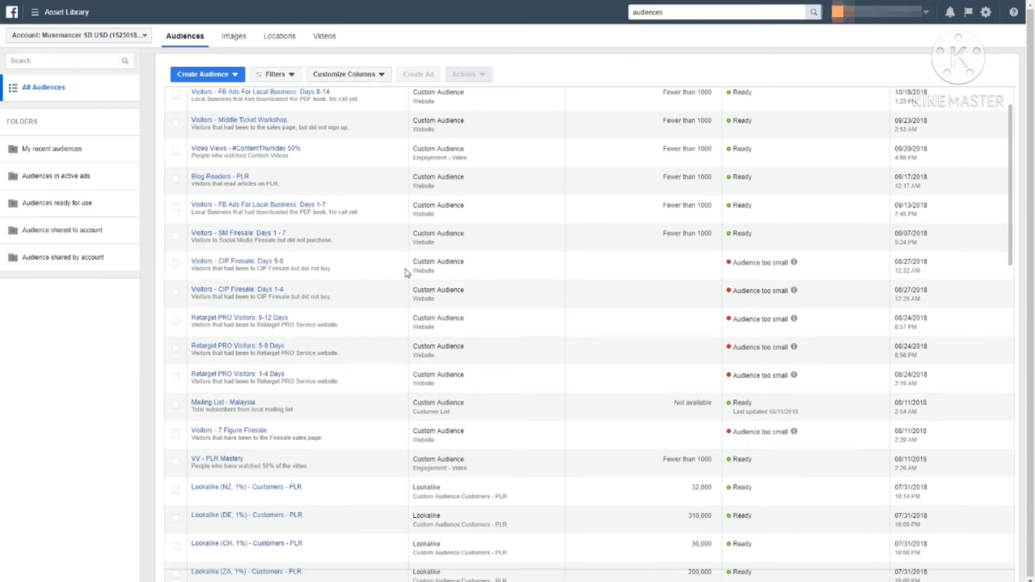
- Start a new custom audience based on website traffic
{"action": "scroll", "coordinate": [407, 273], "scroll_direction": "down", "scroll_amount": 1}
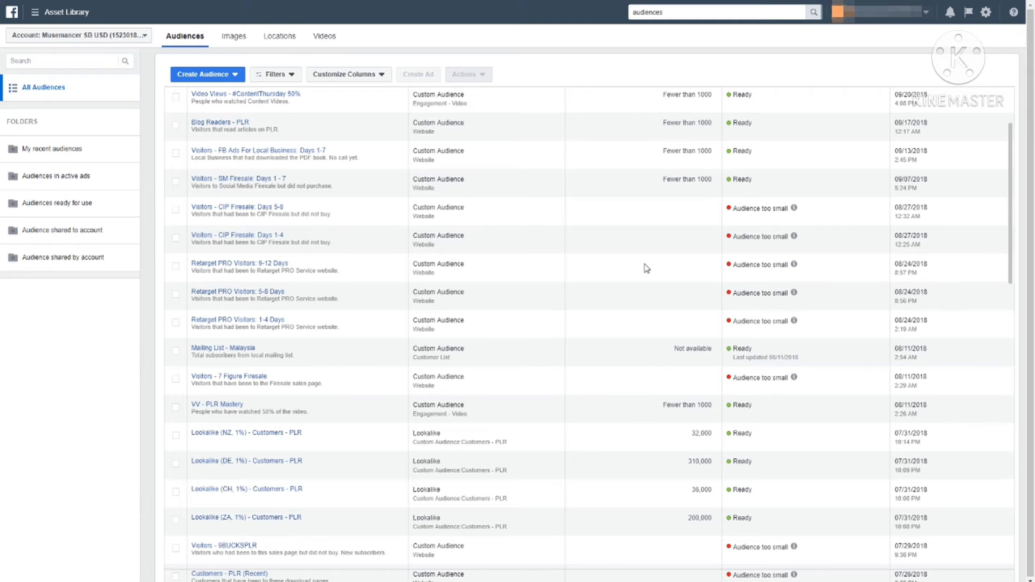
{"action": "left_click", "coordinate": [219, 76]}
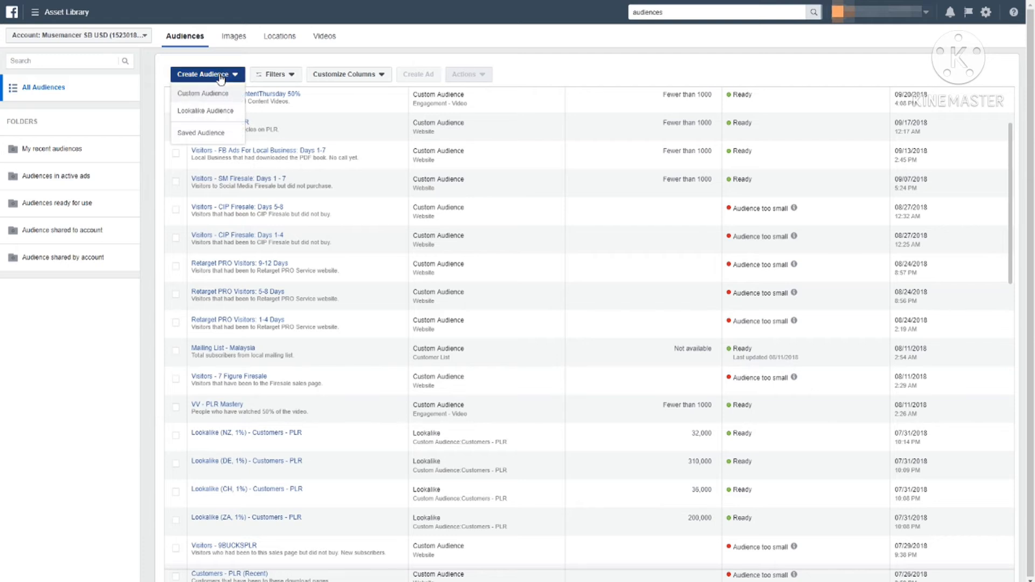
{"action": "left_click", "coordinate": [230, 95]}
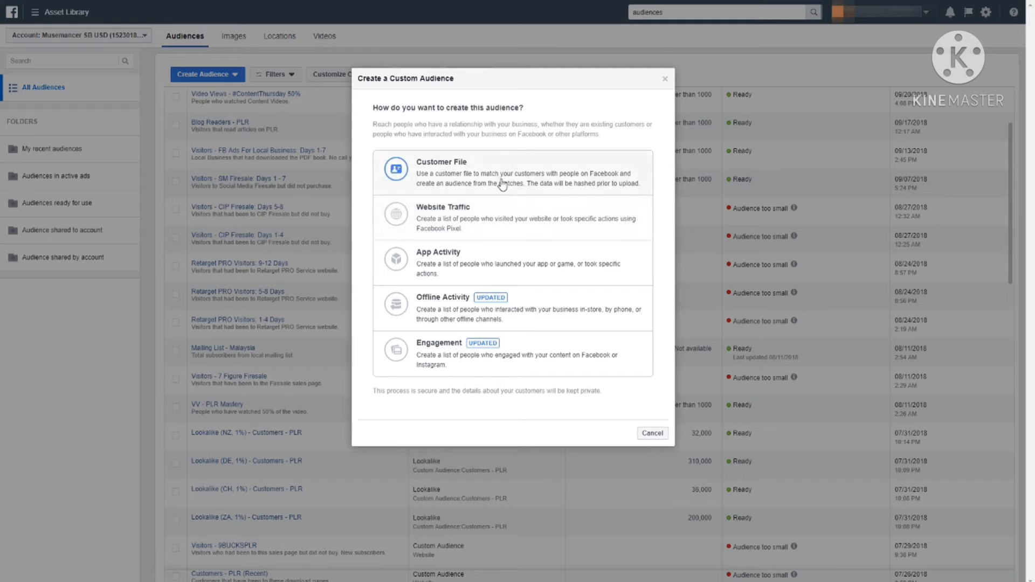
{"action": "left_click", "coordinate": [513, 218]}
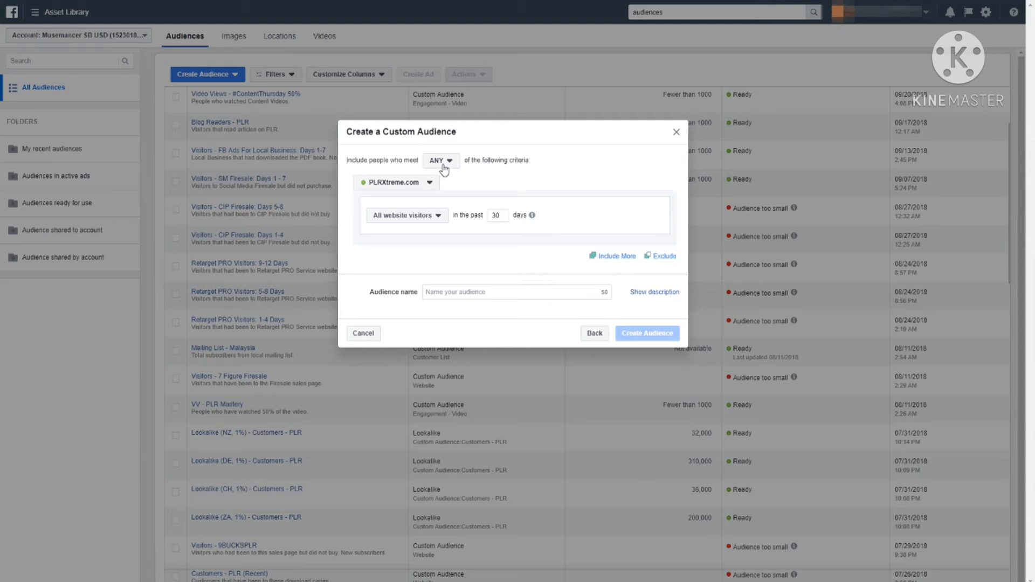
- Choose the EdmundLoh.net pixel as the source of the custom audience
{"action": "left_click", "coordinate": [380, 185]}
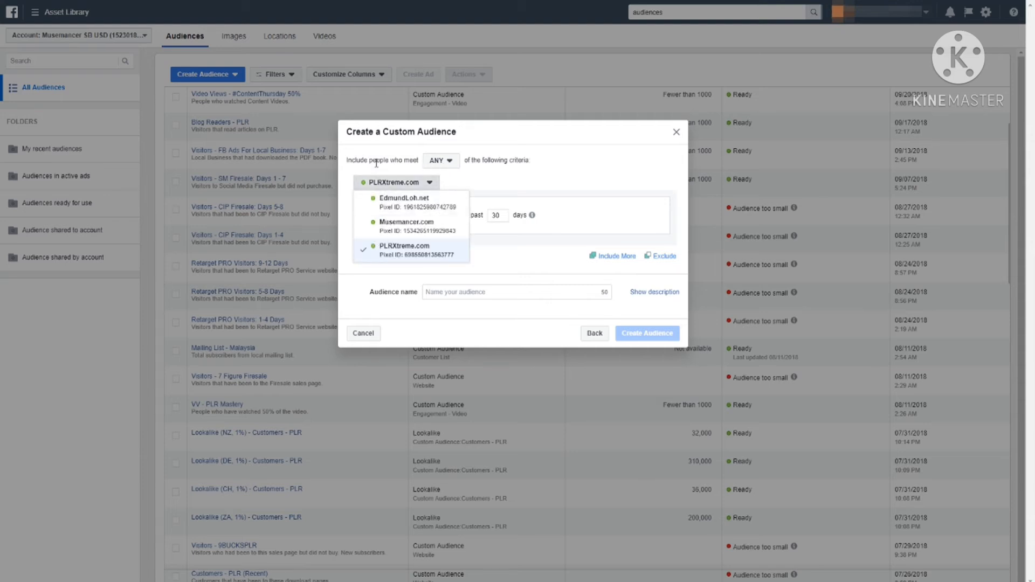
{"action": "left_click", "coordinate": [366, 186]}
{"action": "left_click", "coordinate": [377, 185]}
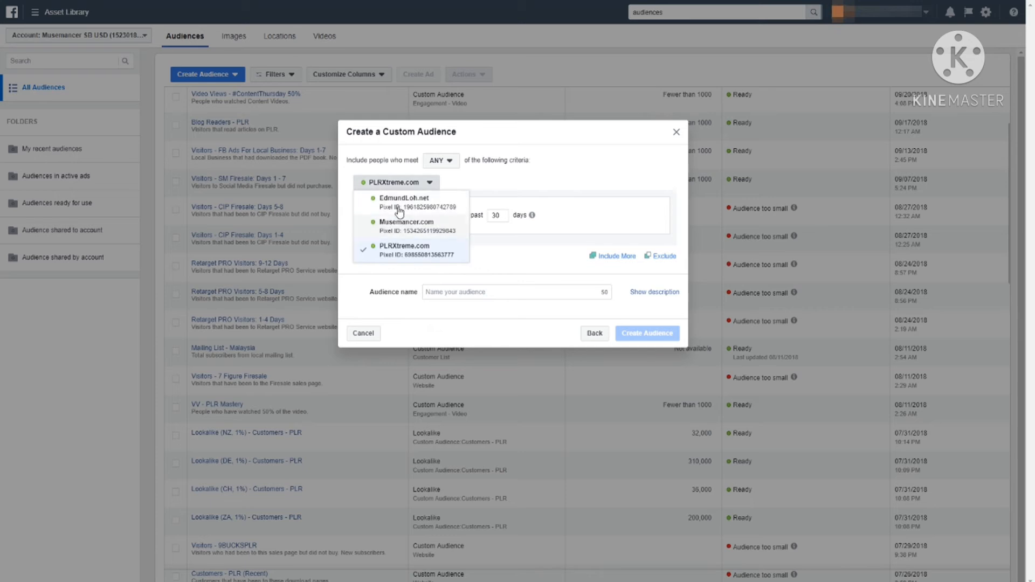
{"action": "left_click_drag", "start_coordinate": [387, 167], "coordinate": [387, 169]}
{"action": "left_click", "coordinate": [384, 162]}
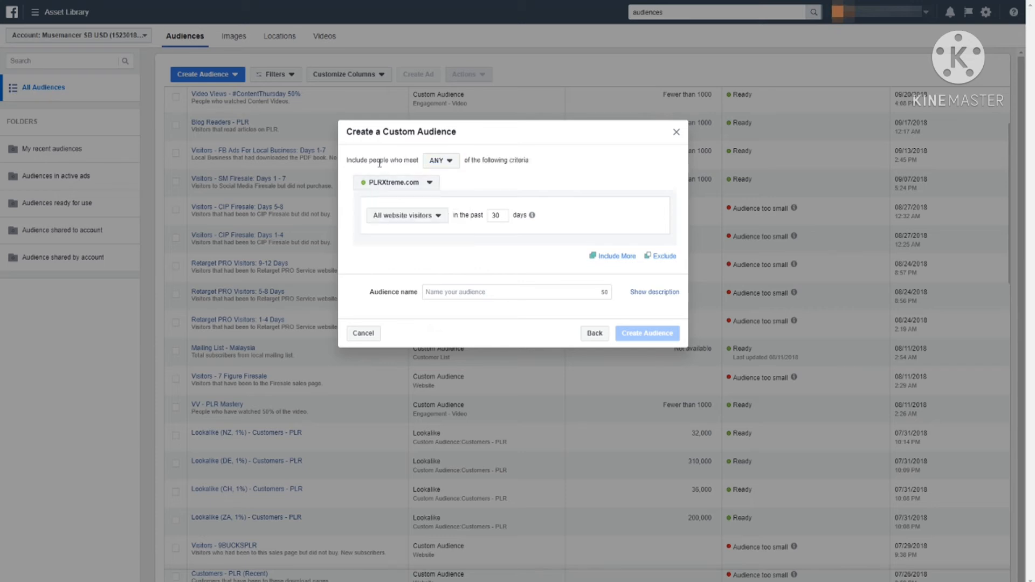
{"action": "left_click", "coordinate": [421, 185]}
{"action": "left_click", "coordinate": [399, 210]}
- Set the inclusion rule to people who visited specific web pages and read the help note on the number of days
{"action": "left_click", "coordinate": [416, 217]}
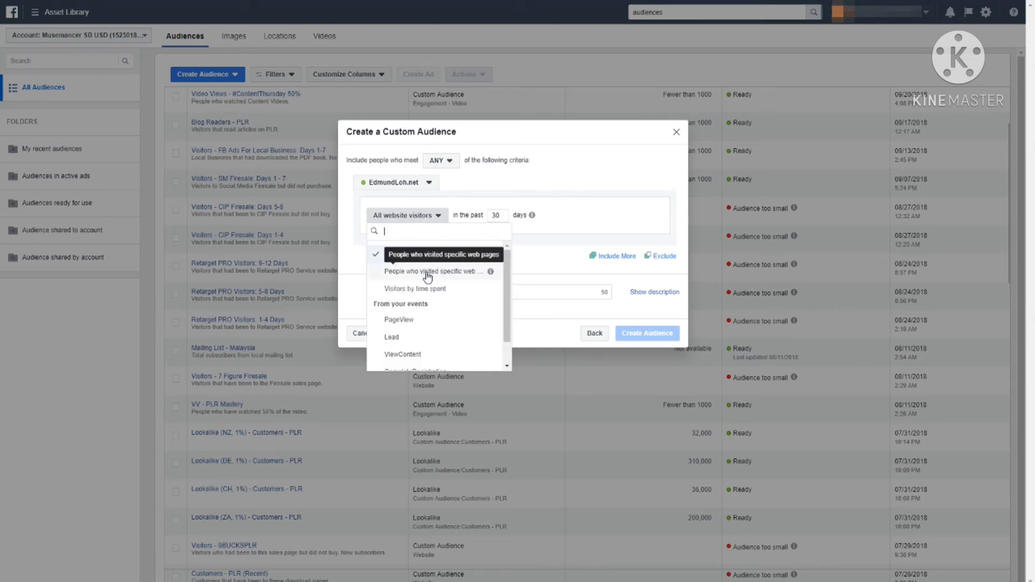
{"action": "scroll", "coordinate": [437, 313], "scroll_direction": "down", "scroll_amount": 1}
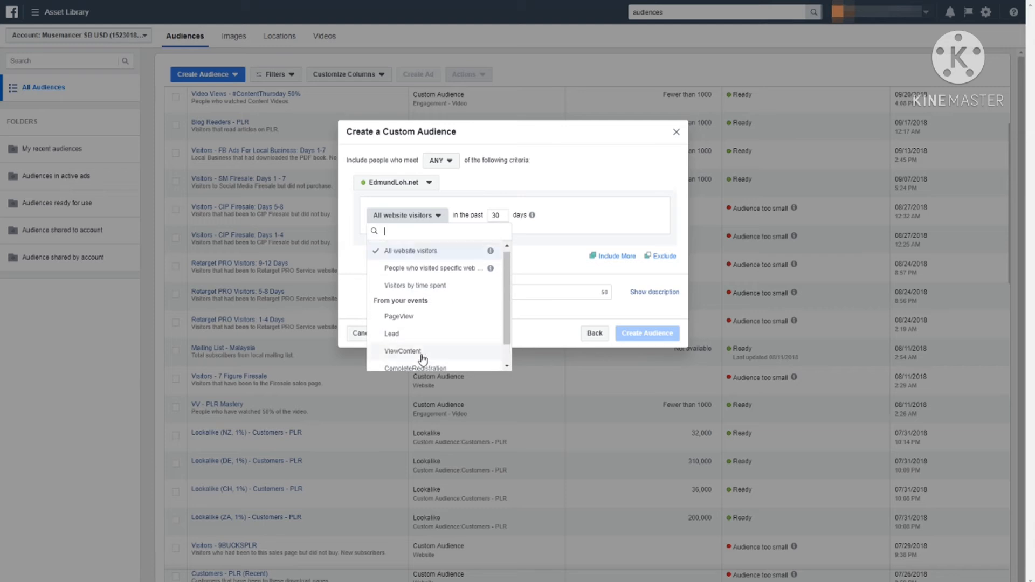
{"action": "scroll", "coordinate": [417, 323], "scroll_direction": "up", "scroll_amount": 1}
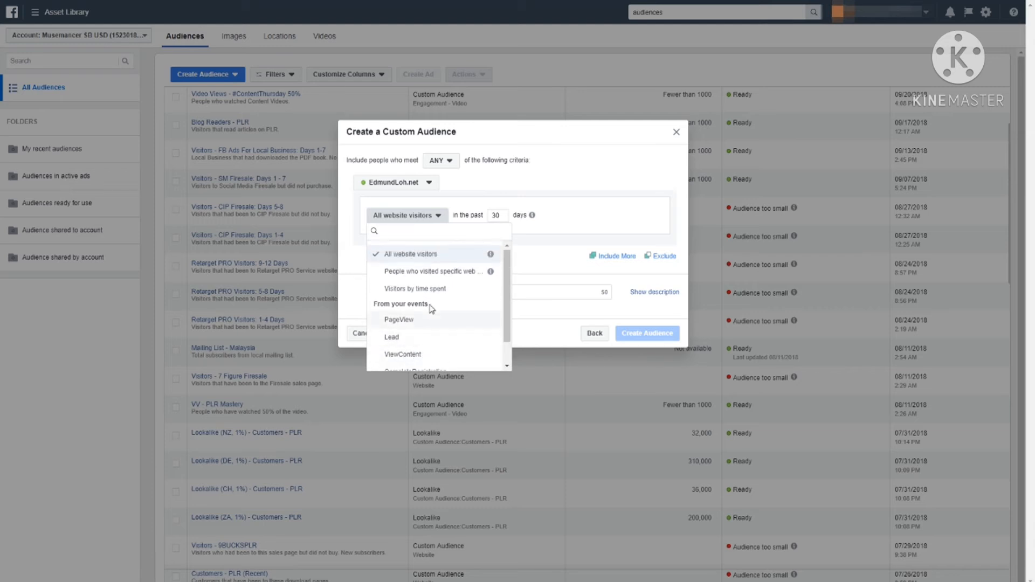
{"action": "left_click", "coordinate": [443, 274]}
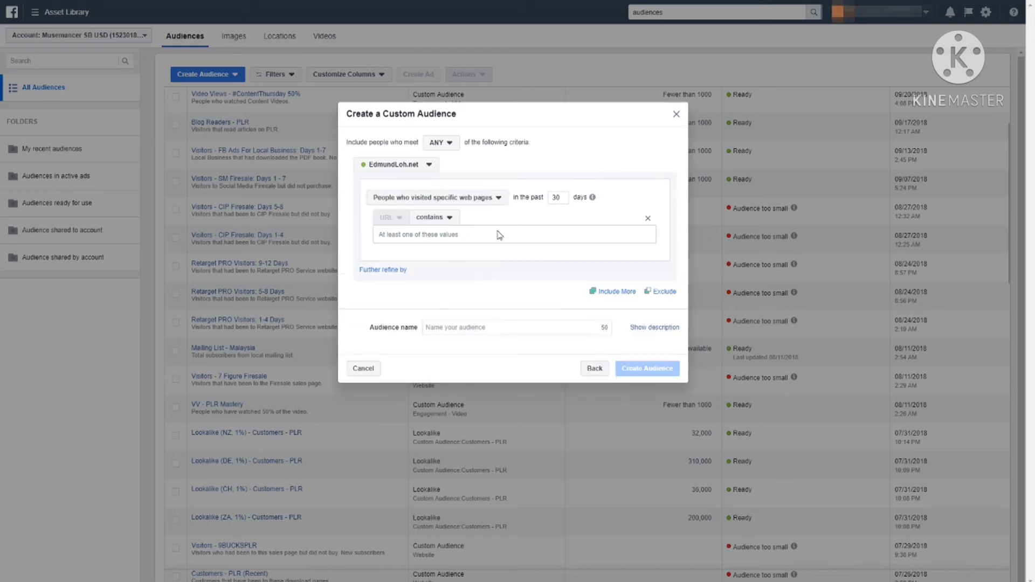
{"action": "double_click", "coordinate": [556, 198]}
{"action": "mouse_move", "coordinate": [593, 198]}
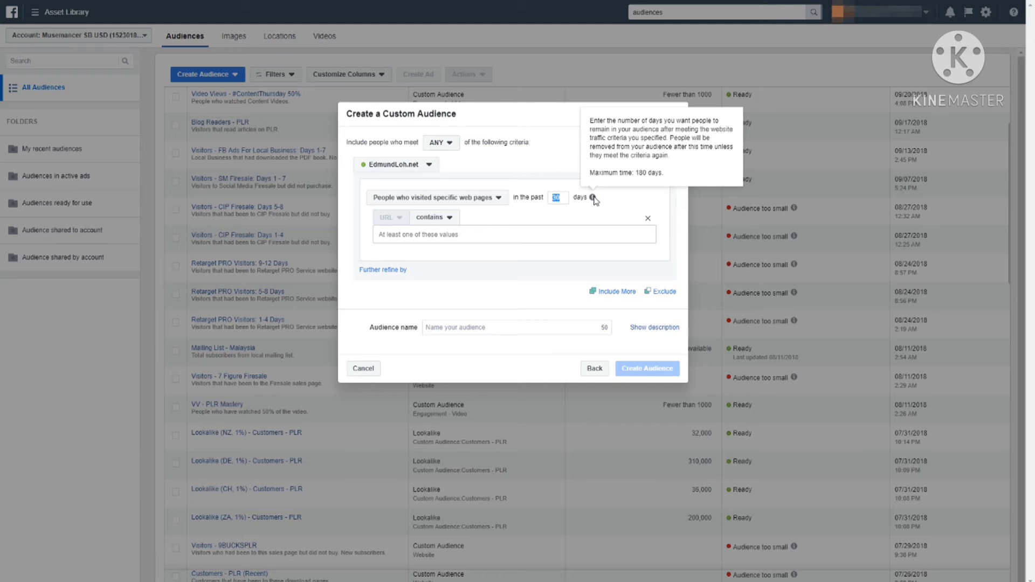
{"action": "left_click", "coordinate": [557, 197]}
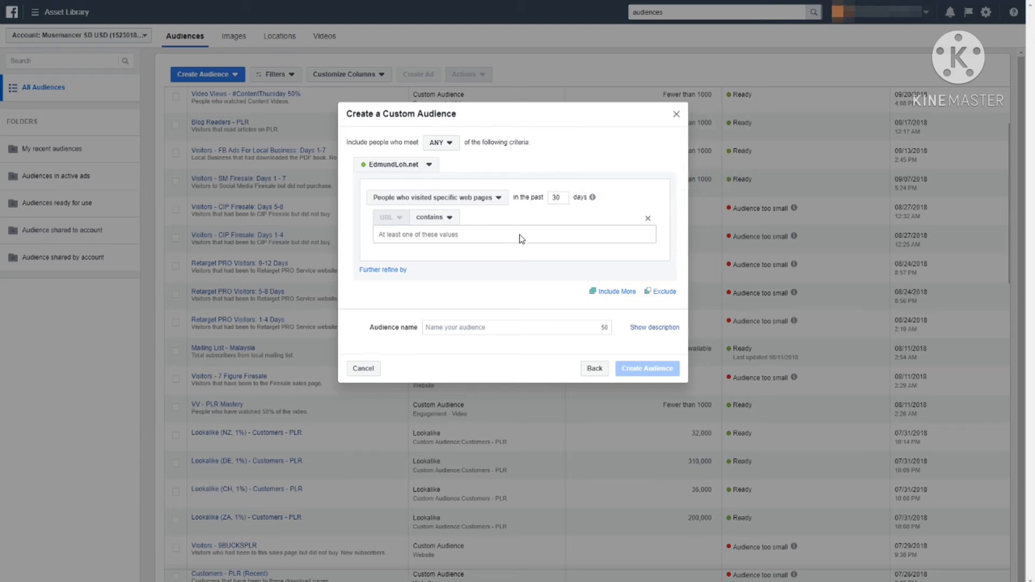
{"action": "double_click", "coordinate": [557, 198]}
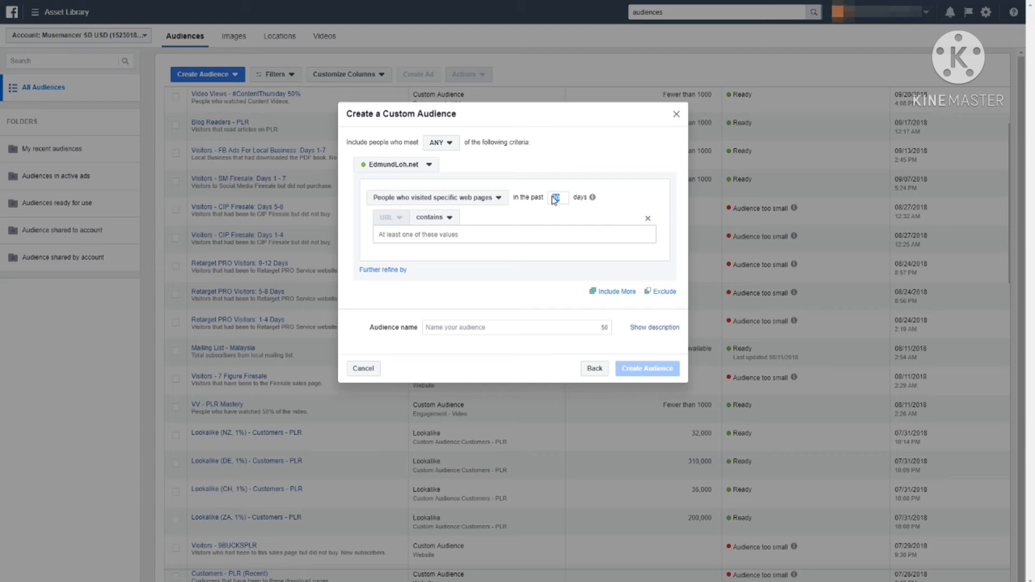
{"action": "left_click", "coordinate": [550, 234]}
{"action": "type", "text": "http://edmundloh.net/fbadslocal/"}
{"action": "key", "text": "Return"}
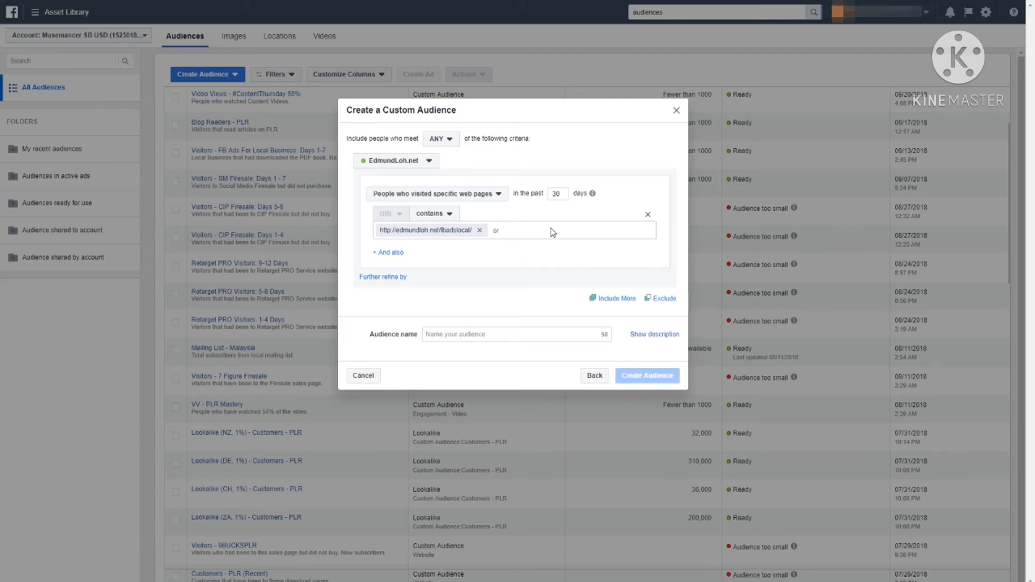
{"action": "type", "text": "http://edmundloh.net/fbadslocal/call/"}
{"action": "key", "text": "Return"}
{"action": "type", "text": "http://edm"}
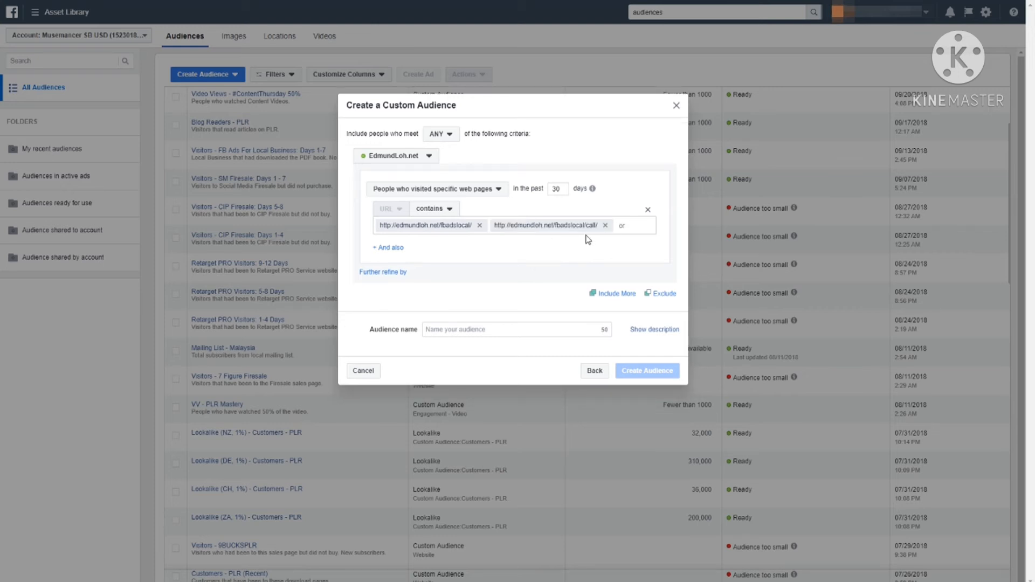
{"action": "type", "text": "undloh.net/fbadslocal/thank-you/"}
{"action": "key", "text": "Return"}
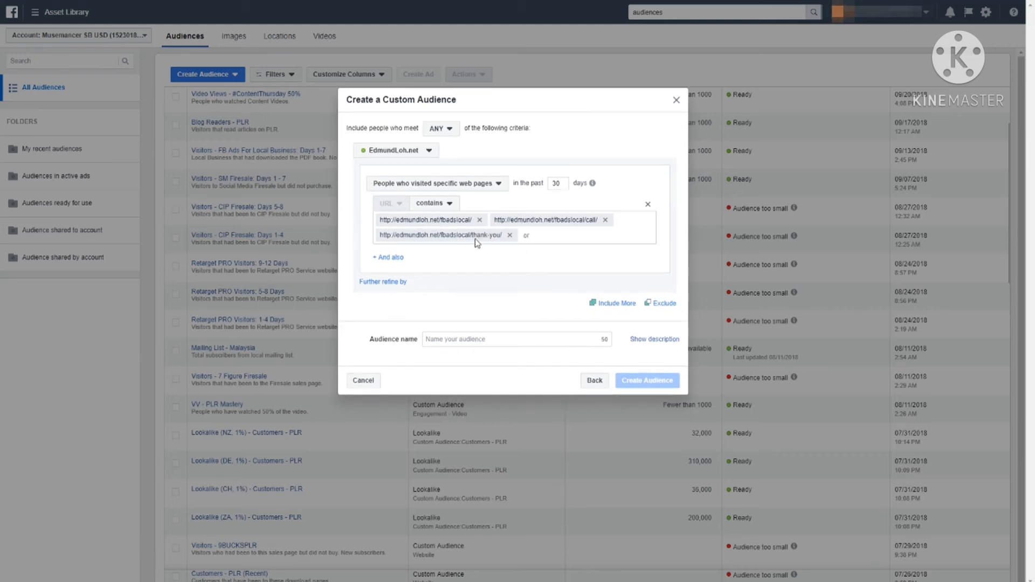
{"action": "left_click", "coordinate": [662, 304]}
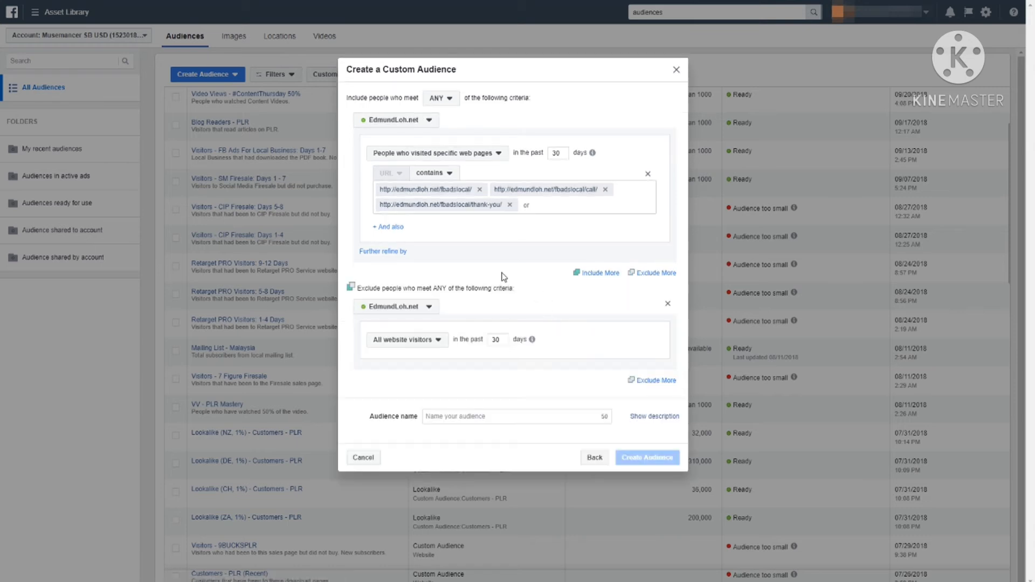
{"action": "left_click", "coordinate": [413, 345]}
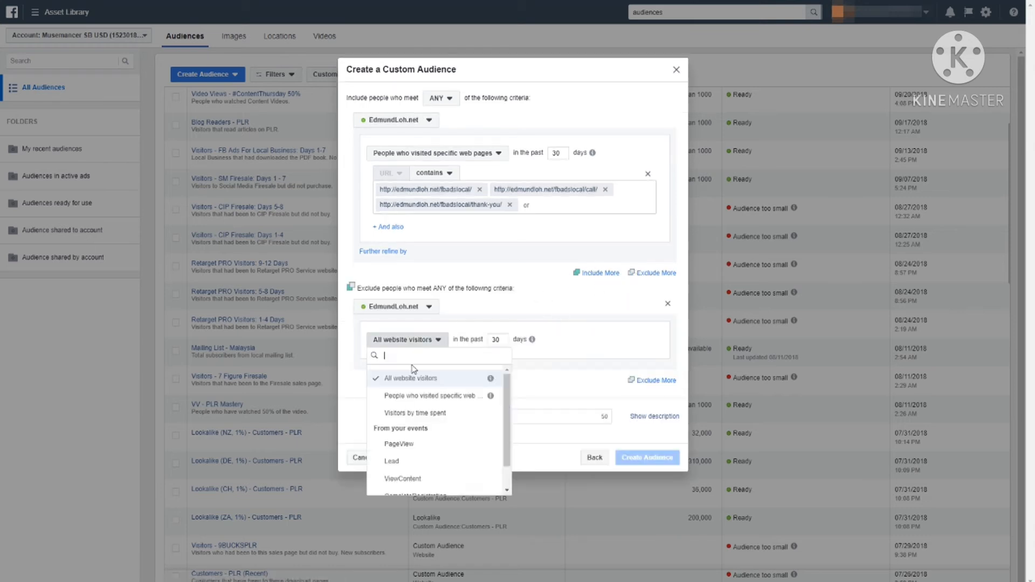
{"action": "left_click", "coordinate": [413, 396]}
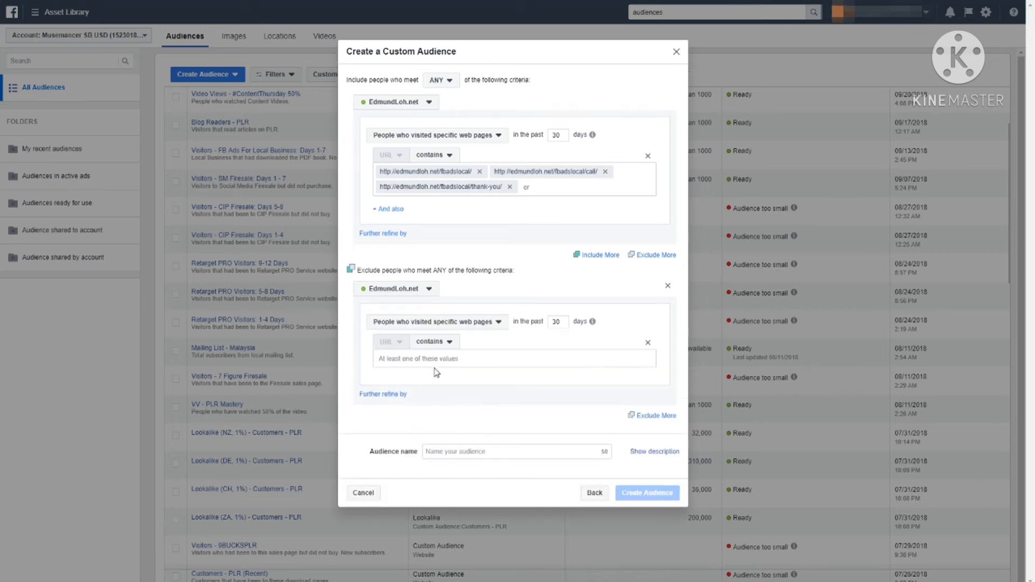
{"action": "type", "text": "http://edmundloh.net/fbadslocal/download-page/"}
{"action": "key", "text": "Return"}
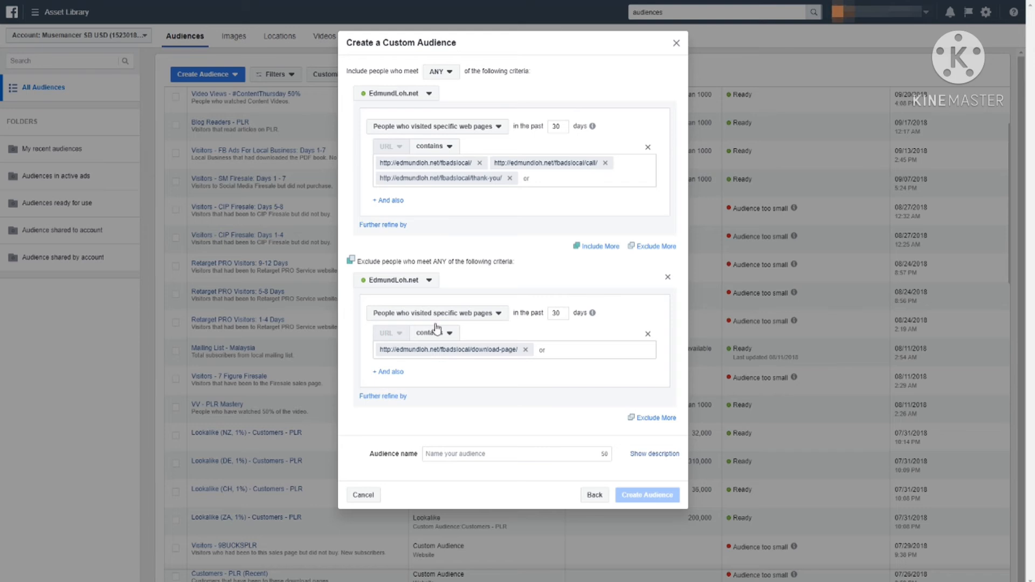
- Name the audience "Visitors - FB Ads Local TEST"
{"action": "left_click", "coordinate": [469, 457]}
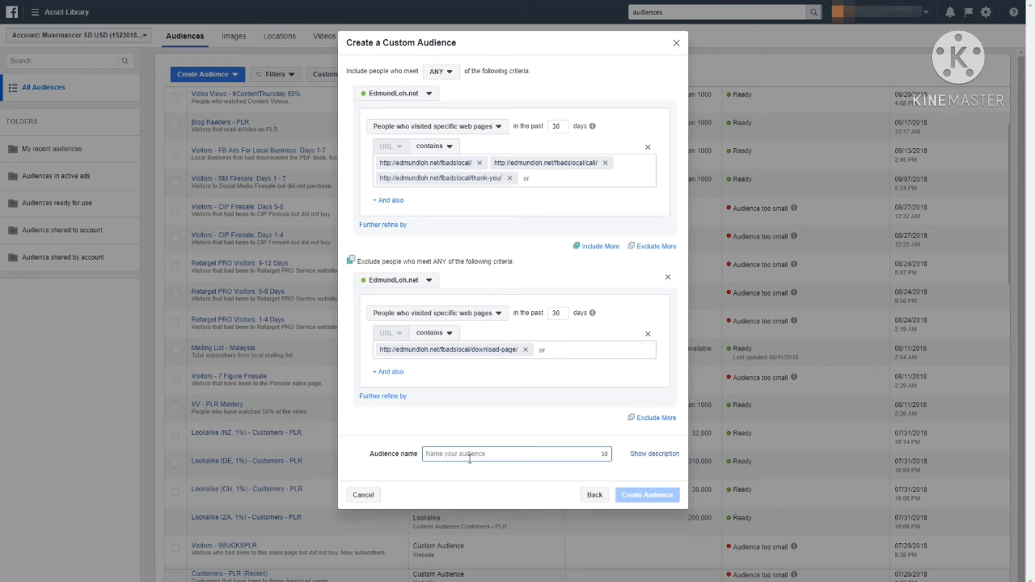
{"action": "type", "text": "Visitors - FB Ads Local"}
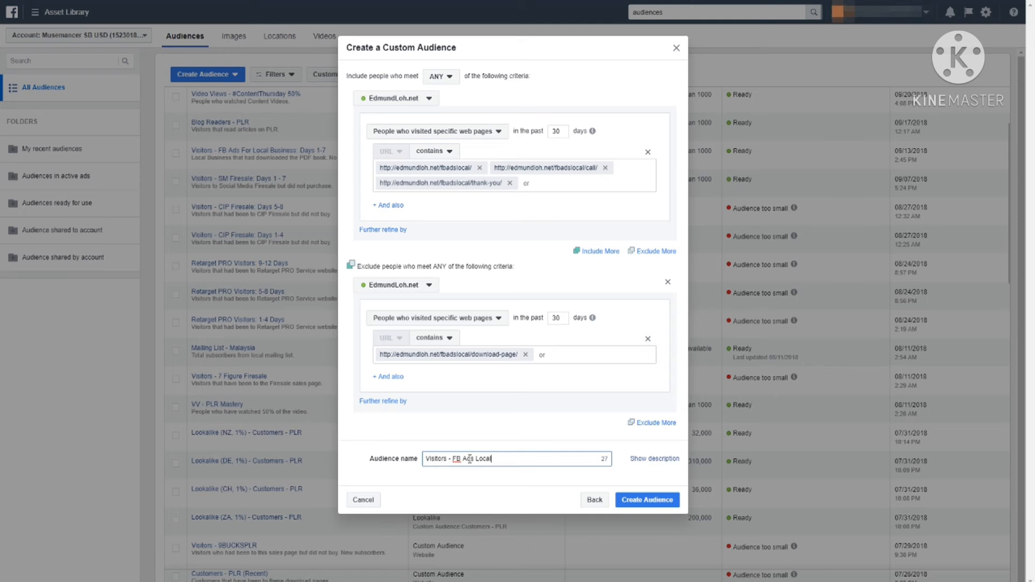
{"action": "type", "text": " TEST"}
{"action": "left_click", "coordinate": [503, 479]}
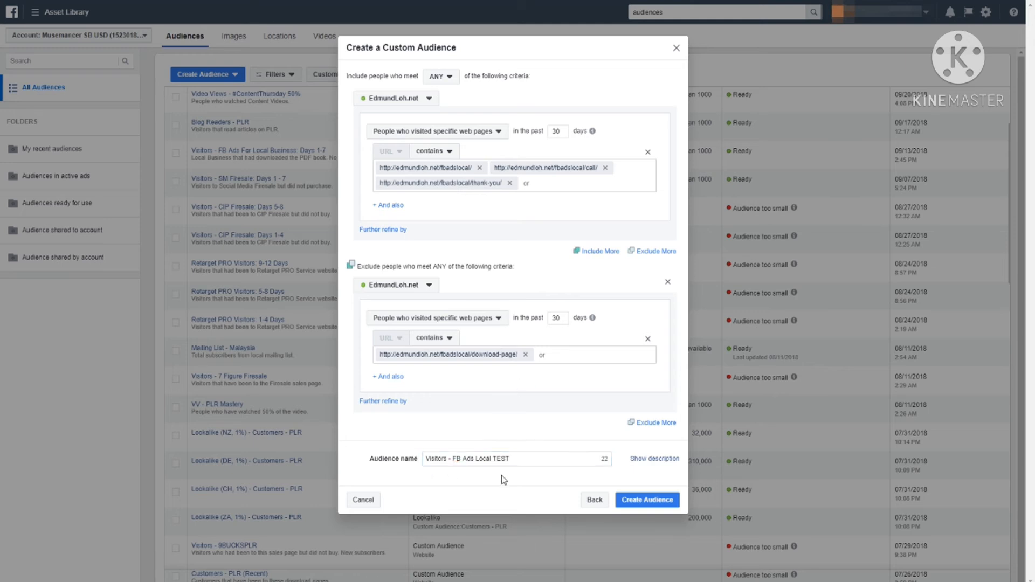
{"action": "left_click", "coordinate": [454, 461]}
{"action": "left_click", "coordinate": [533, 468]}
- Add the description "Visitors that had been to FB Ads Local but did not purchase." and create the audience
{"action": "left_click", "coordinate": [634, 460]}
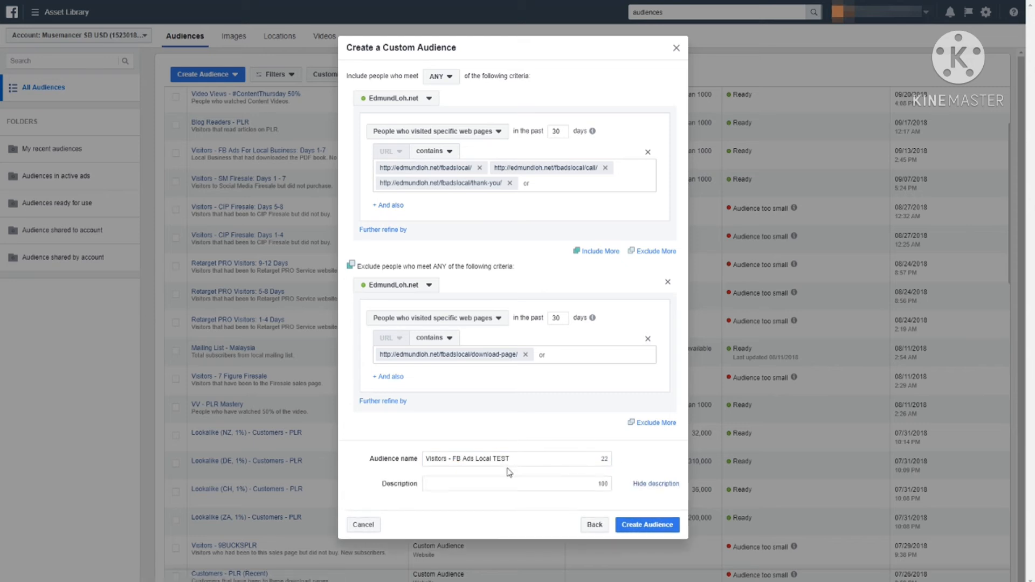
{"action": "left_click", "coordinate": [514, 484]}
{"action": "type", "text": "Visitors that had been to F"}
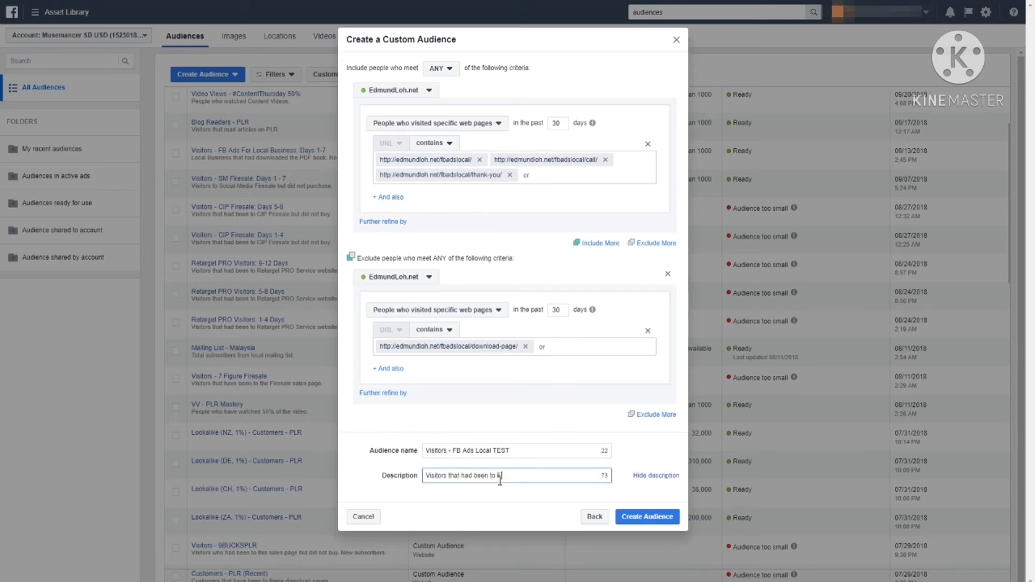
{"action": "type", "text": "B Ads Local but did not purchase."}
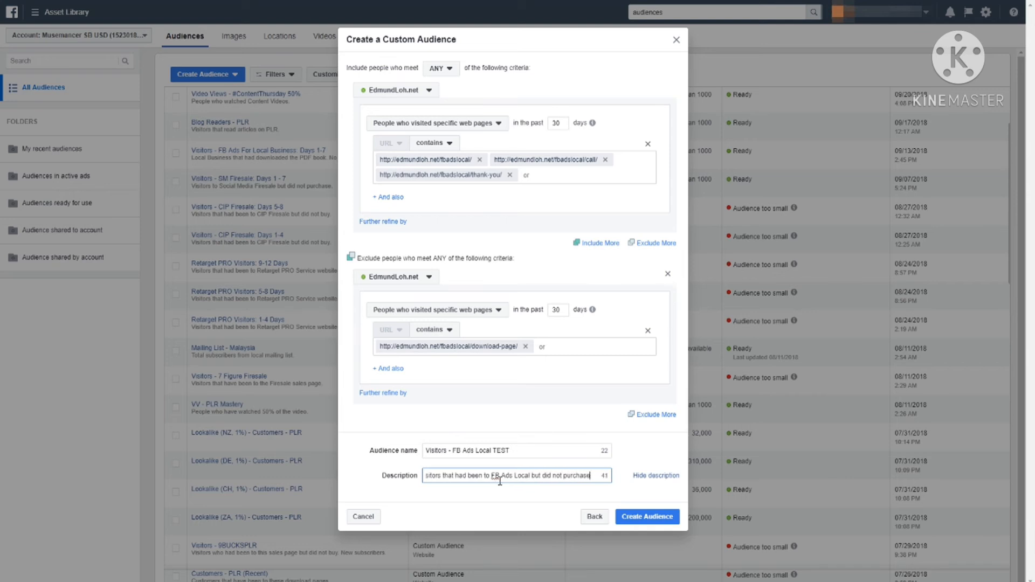
{"action": "left_click", "coordinate": [636, 521]}
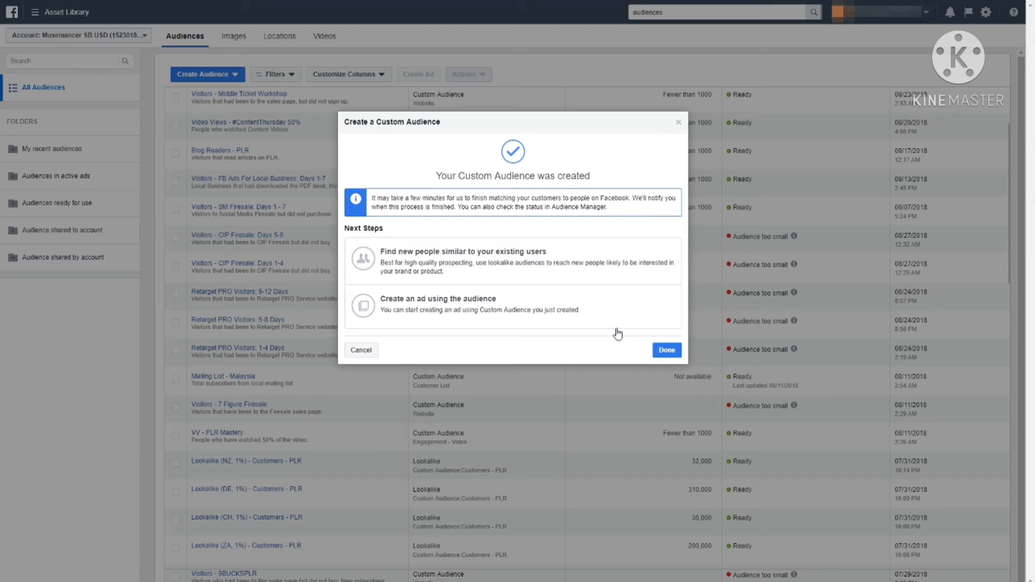
{"action": "left_click", "coordinate": [666, 350]}
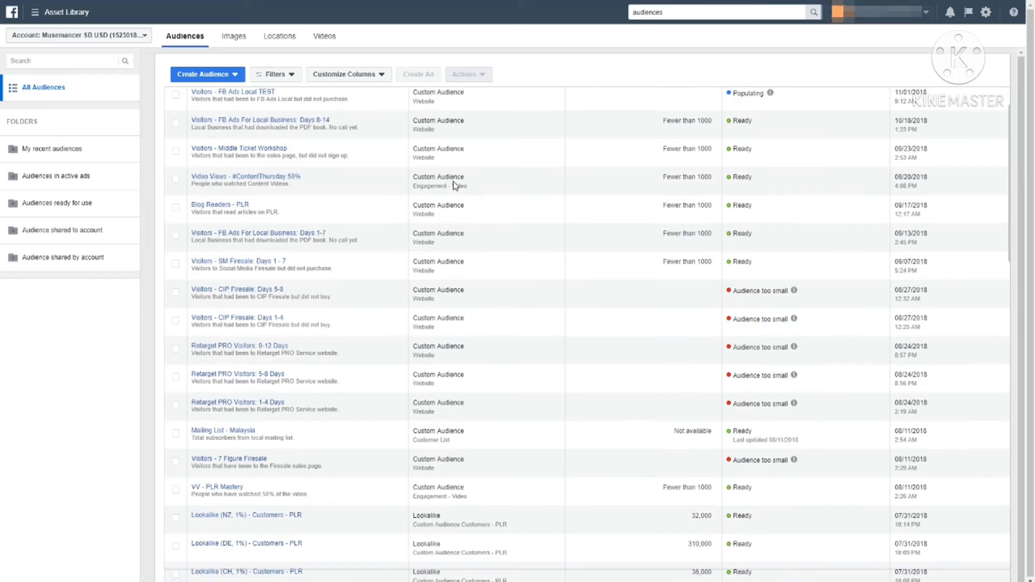
- Start an engagement custom audience based on video, covering people who have watched at 50% of the video
{"action": "mouse_move", "coordinate": [284, 100]}
{"action": "mouse_move", "coordinate": [771, 94]}
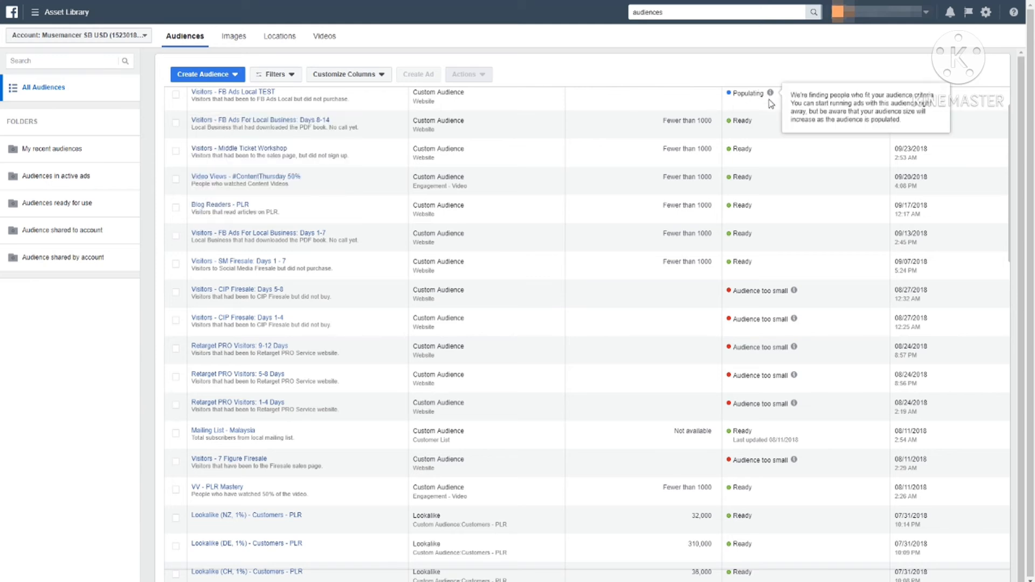
{"action": "left_click", "coordinate": [232, 74]}
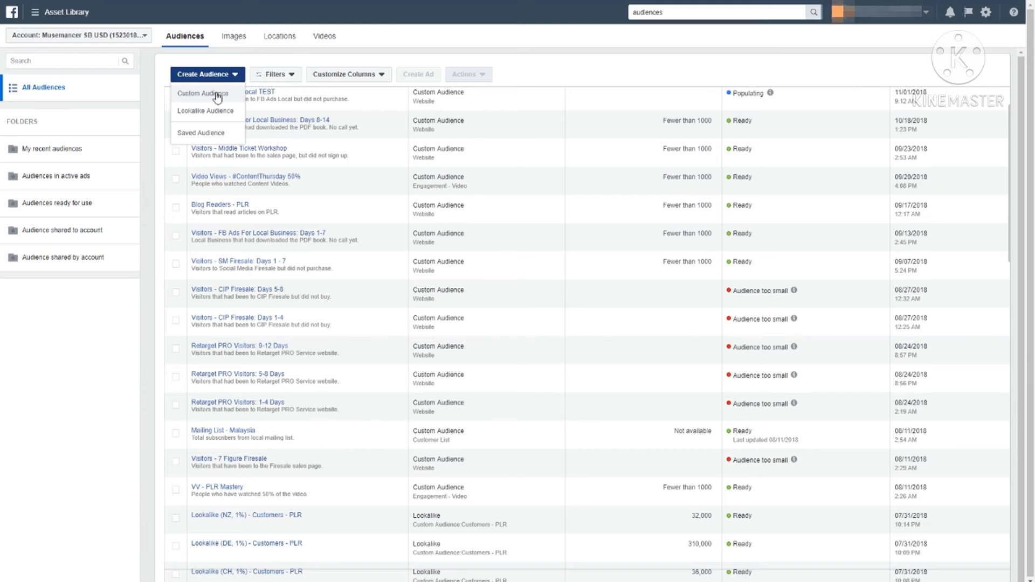
{"action": "left_click", "coordinate": [216, 94]}
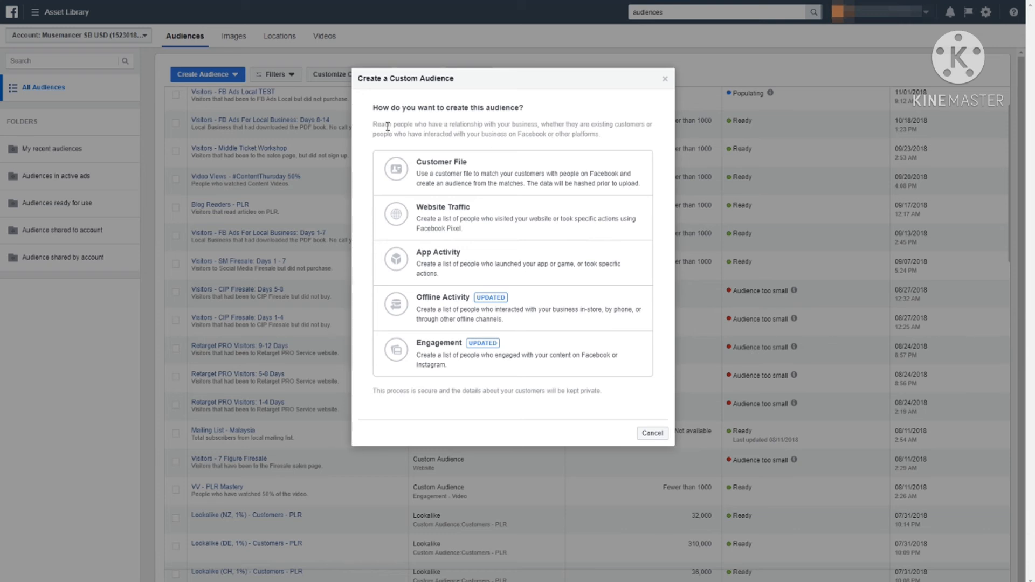
{"action": "left_click", "coordinate": [444, 356]}
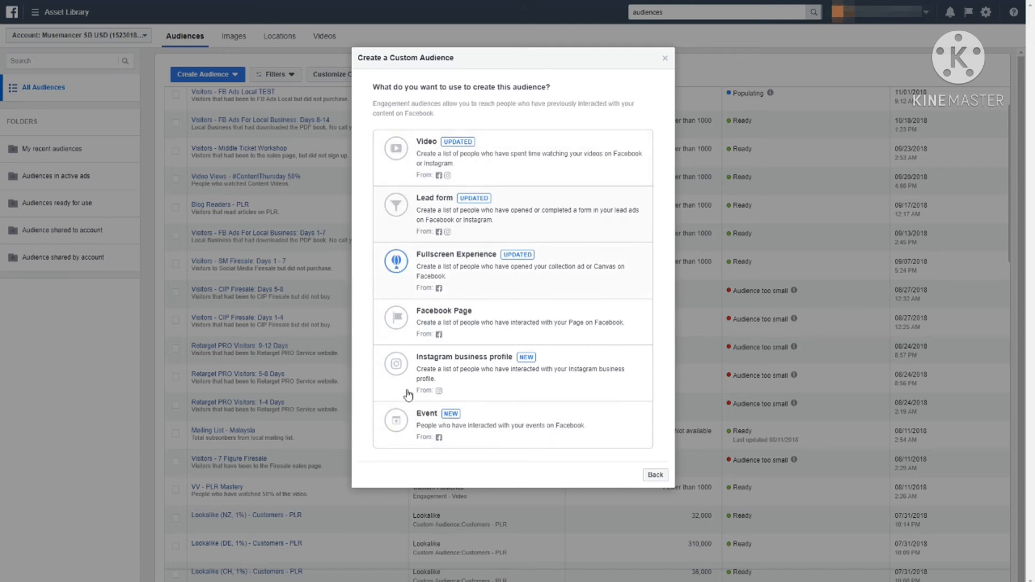
{"action": "left_click", "coordinate": [480, 165]}
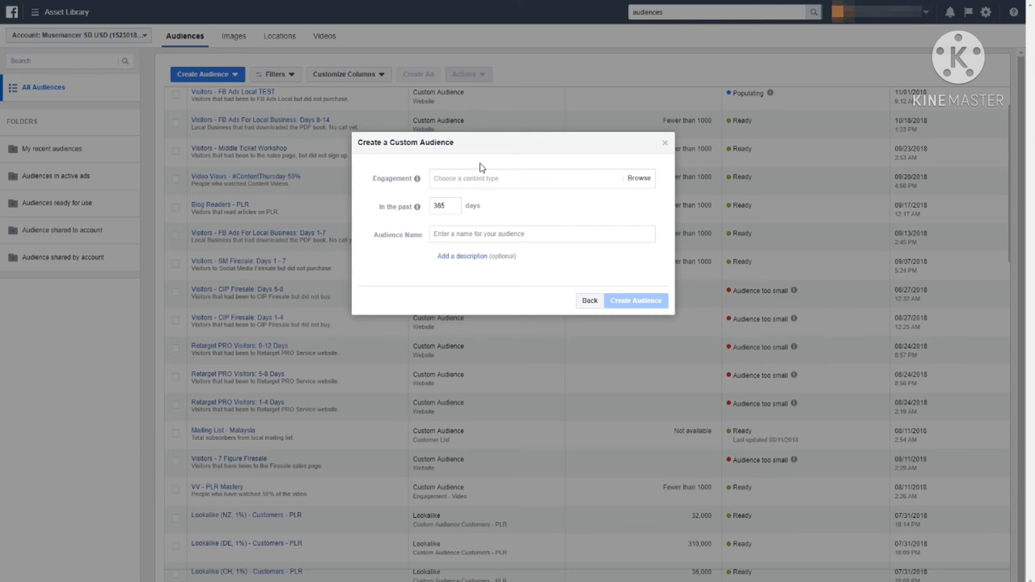
{"action": "left_click", "coordinate": [495, 178]}
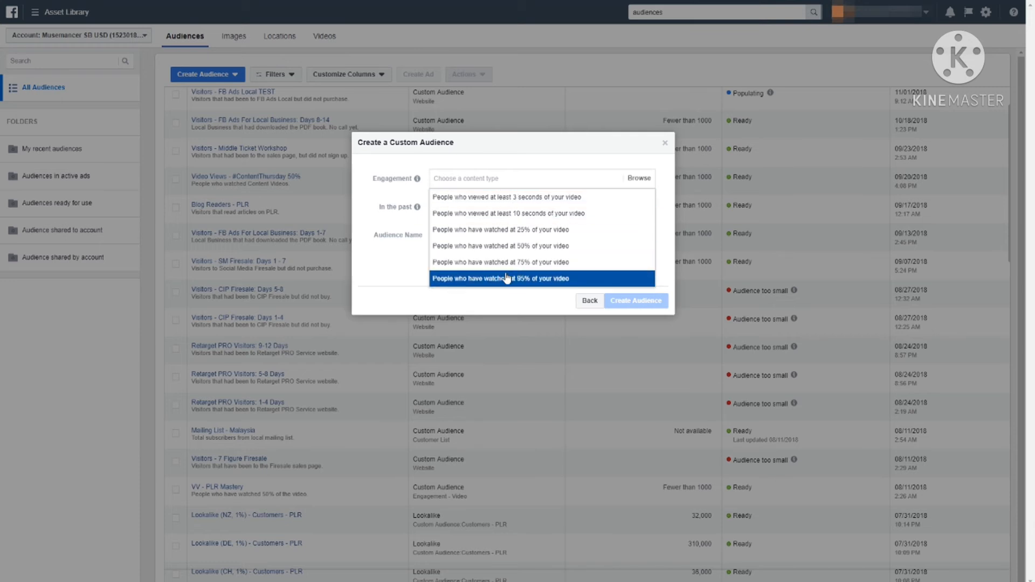
{"action": "left_click", "coordinate": [519, 250]}
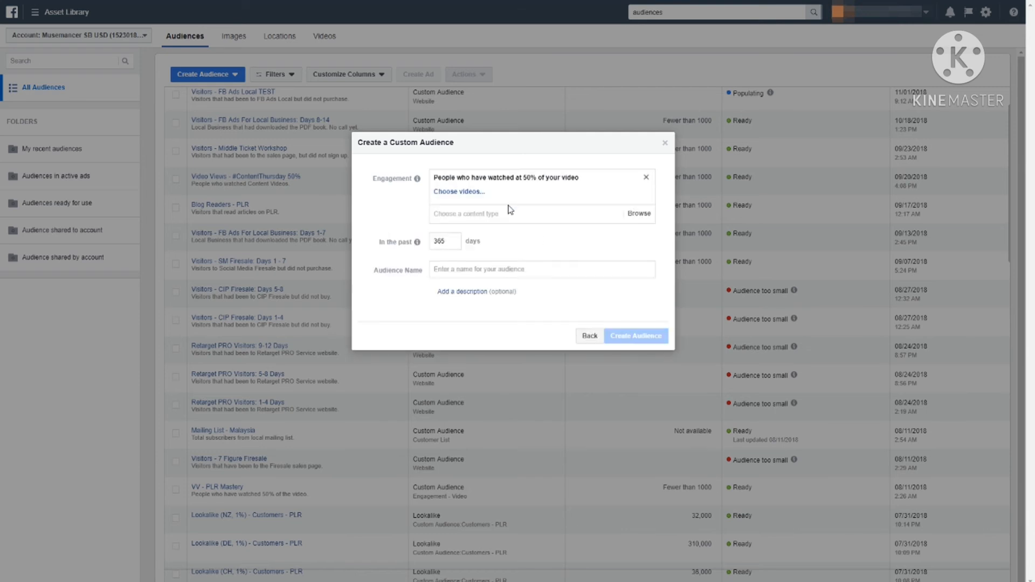
- Choose the video "Why Low Ticket Is B.S. [Sub Titles]" from the first Facebook page listed under Musemancer Sdn Bhd
{"action": "left_click", "coordinate": [465, 193]}
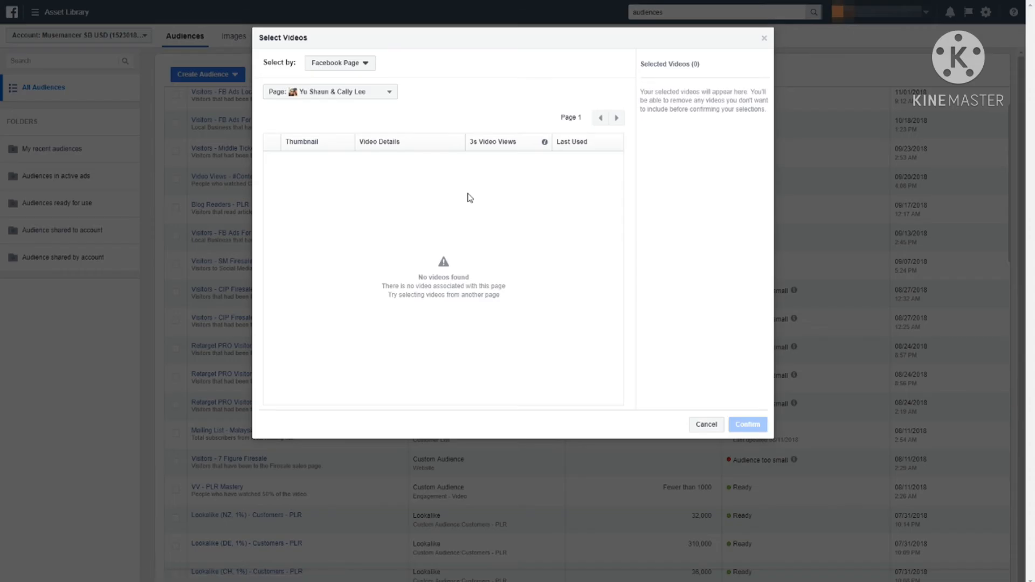
{"action": "left_click", "coordinate": [381, 96]}
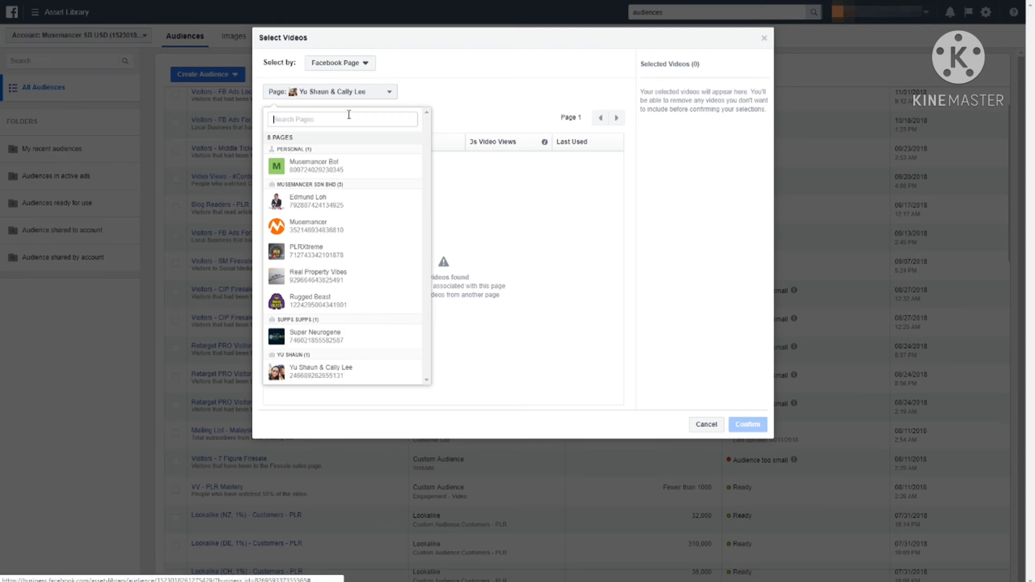
{"action": "left_click", "coordinate": [343, 208]}
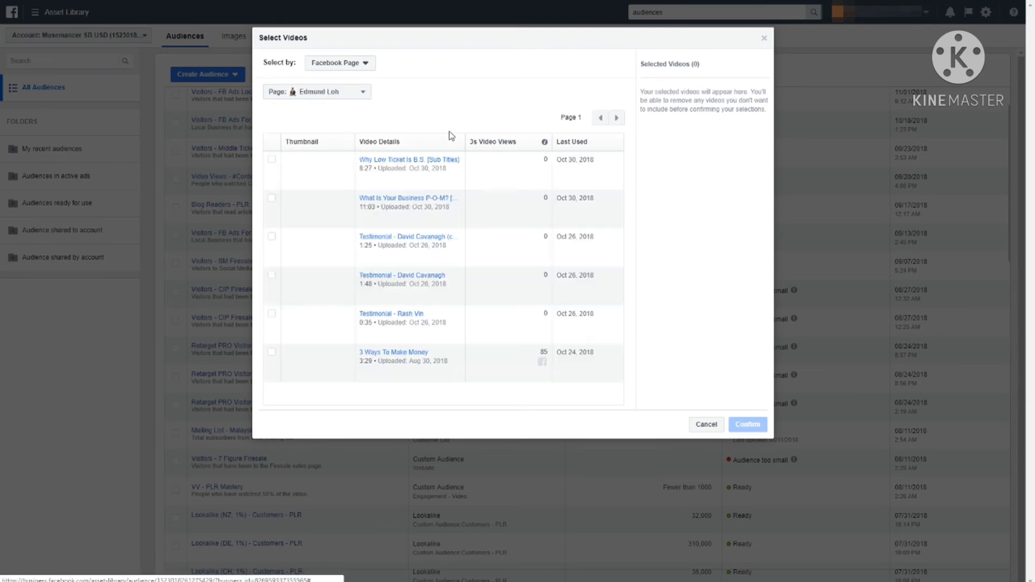
{"action": "left_click", "coordinate": [272, 160]}
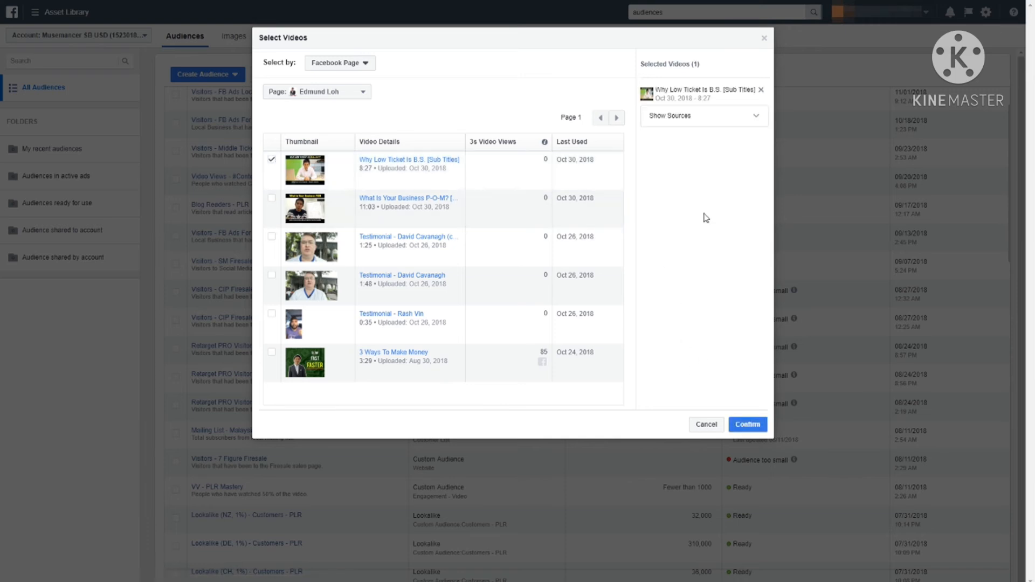
{"action": "left_click", "coordinate": [272, 162]}
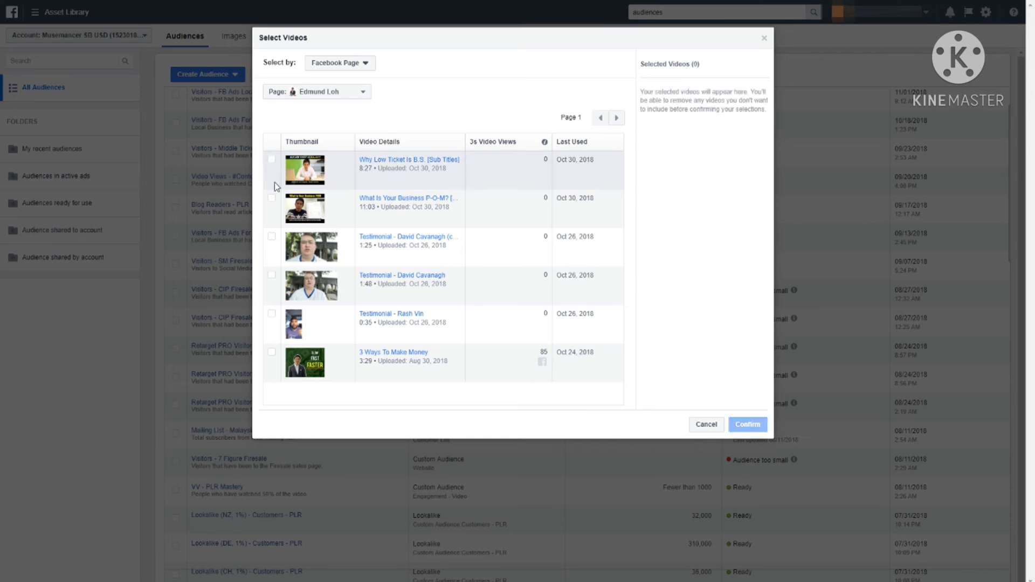
{"action": "left_click", "coordinate": [271, 160]}
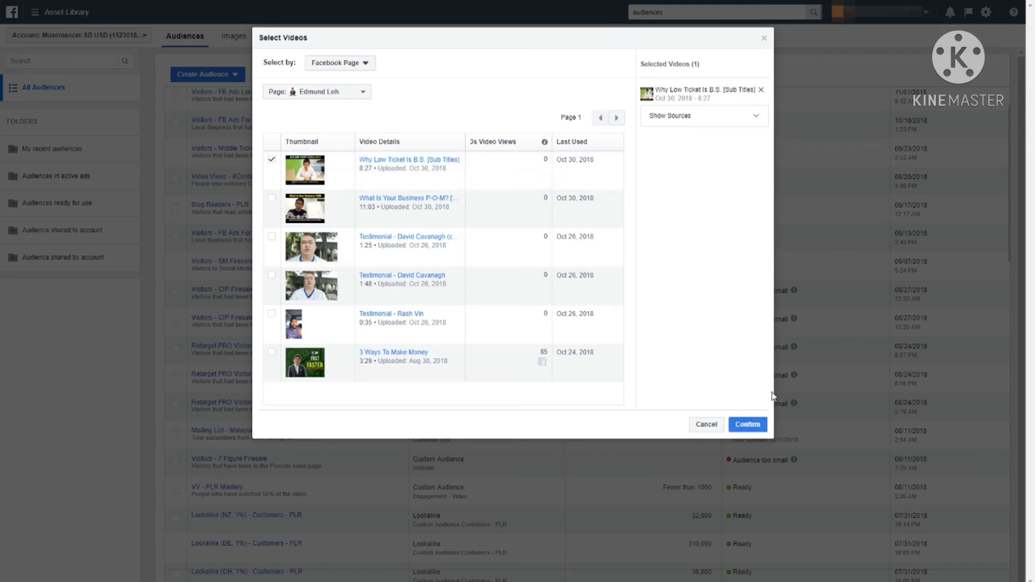
{"action": "left_click", "coordinate": [752, 424]}
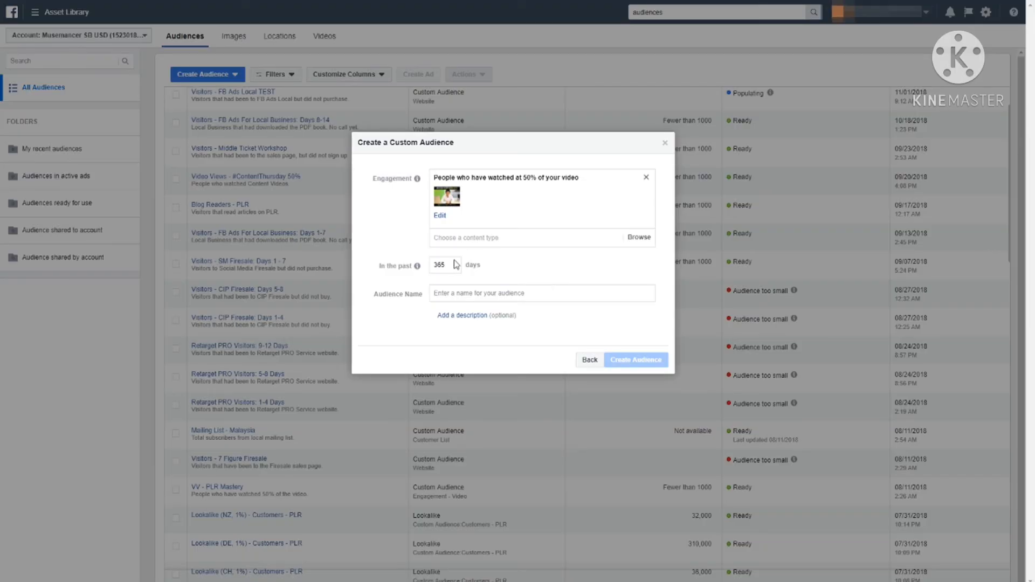
- Limit the audience to the past 30 days and name it "Video Views - Low Ticket Is BS"
{"action": "mouse_move", "coordinate": [420, 268]}
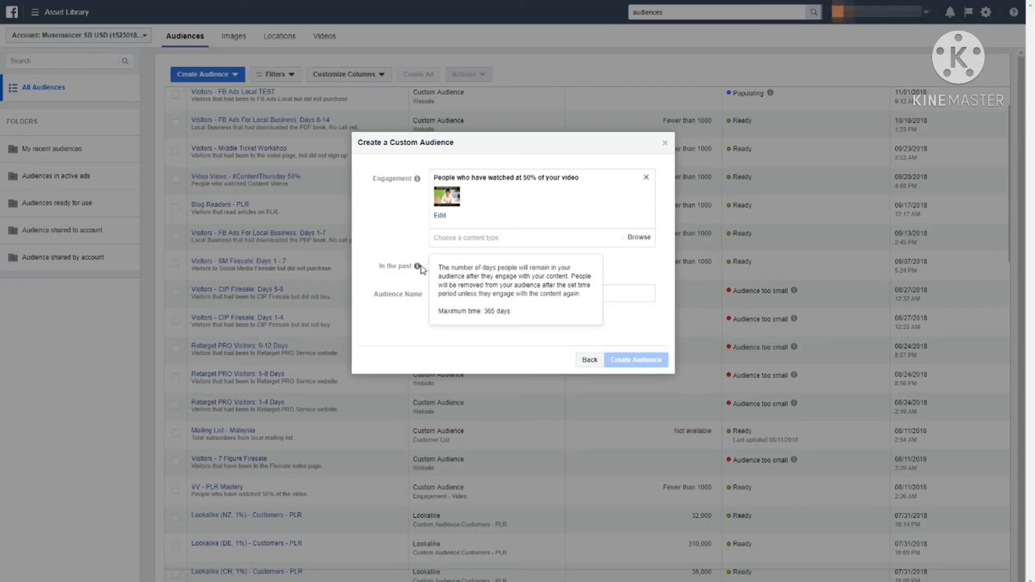
{"action": "double_click", "coordinate": [453, 265]}
{"action": "type", "text": "30"}
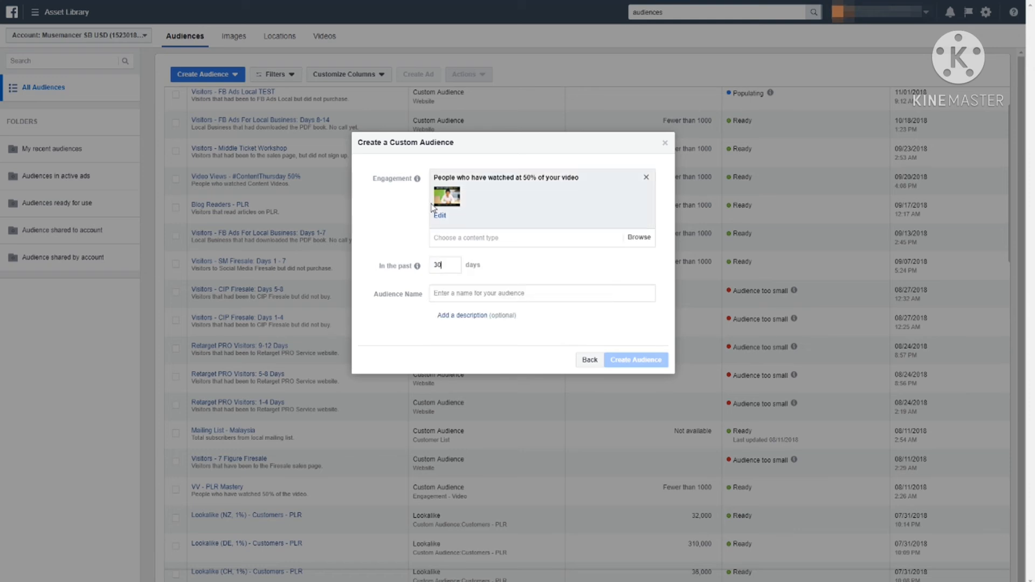
{"action": "left_click", "coordinate": [481, 292]}
{"action": "type", "text": "Video "}
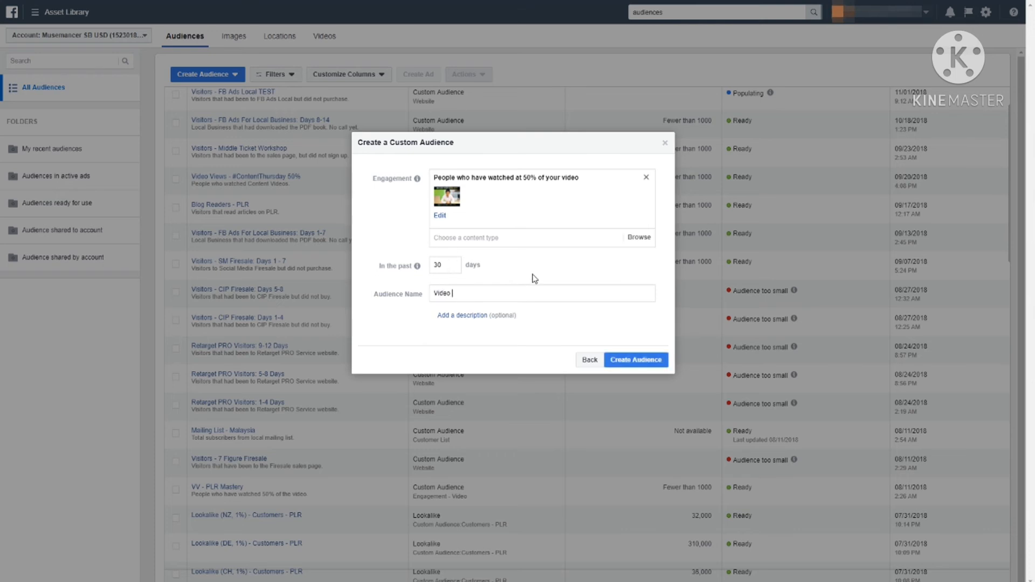
{"action": "type", "text": "Views - Low Ticket Is BS"}
- Add the description "People that watched 50% of this video", create the audience and finish without any follow-up action
{"action": "left_click", "coordinate": [469, 316]}
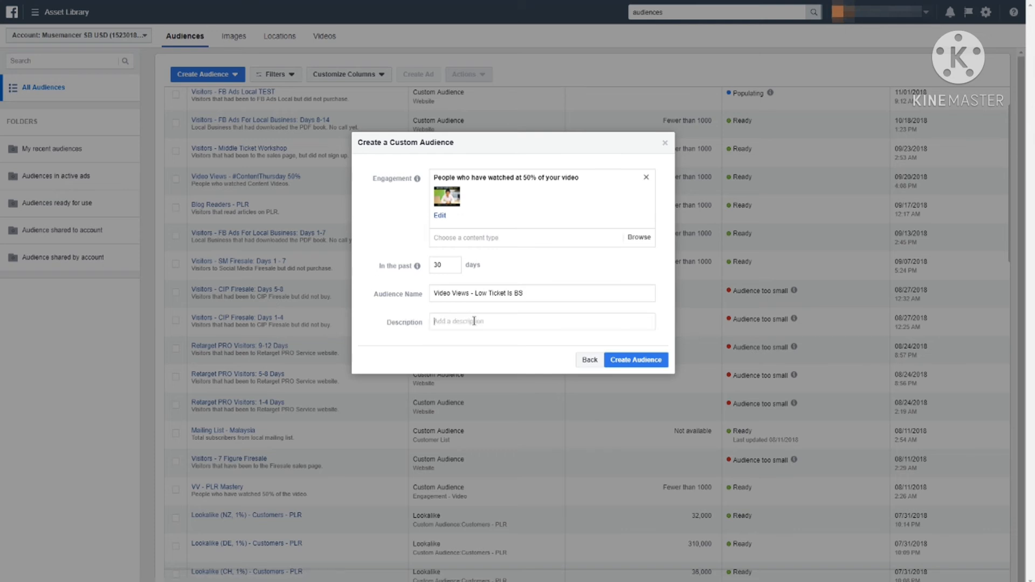
{"action": "type", "text": "People that watched 50% of this video"}
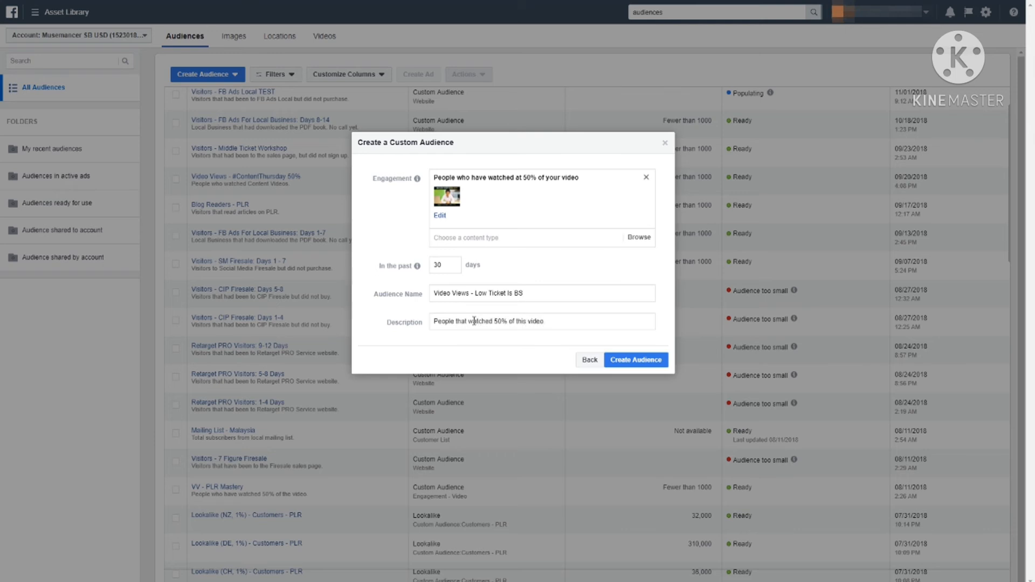
{"action": "left_click", "coordinate": [636, 360]}
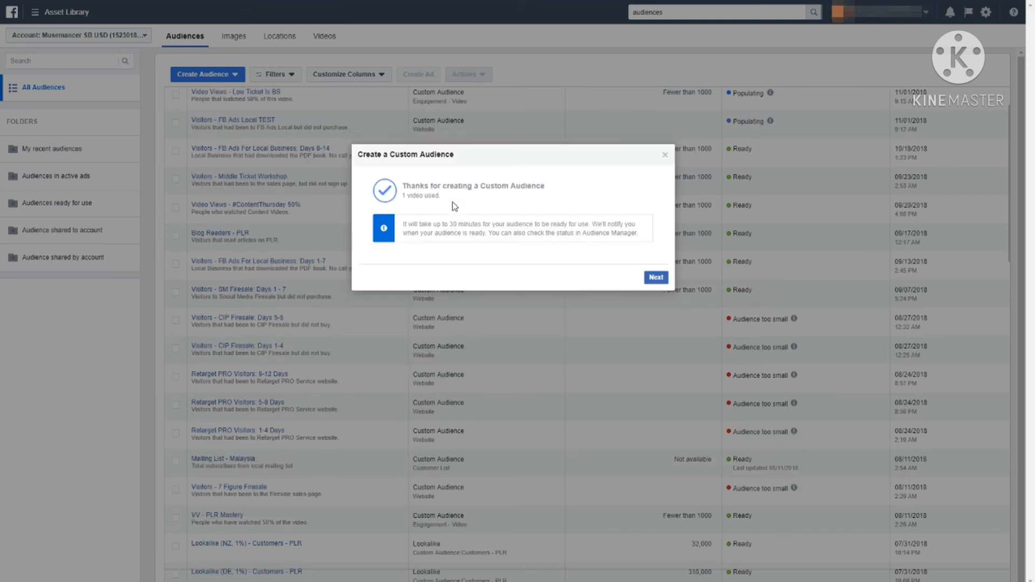
{"action": "left_click", "coordinate": [656, 278]}
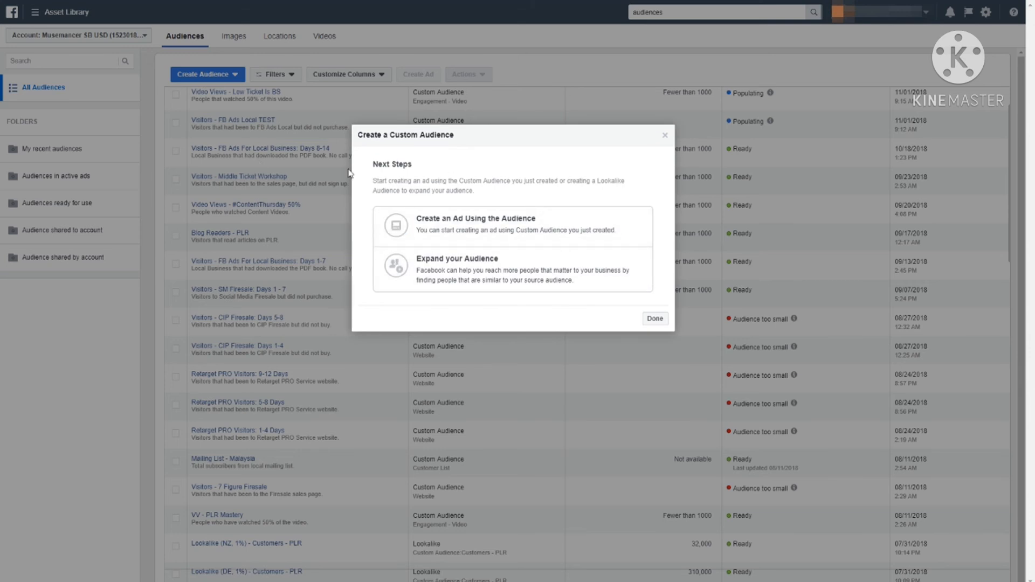
{"action": "left_click", "coordinate": [653, 320]}
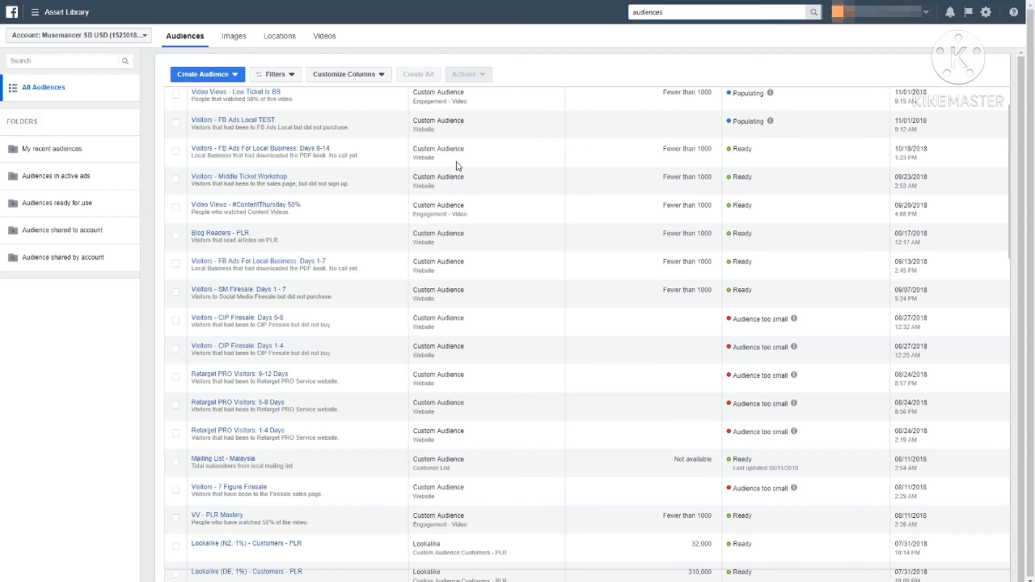
- Start another engagement custom audience based on interactions with a Facebook Page
{"action": "scroll", "coordinate": [394, 144], "scroll_direction": "down", "scroll_amount": 1}
{"action": "scroll", "coordinate": [394, 146], "scroll_direction": "up", "scroll_amount": 1}
{"action": "left_click", "coordinate": [219, 76]}
{"action": "left_click", "coordinate": [220, 95]}
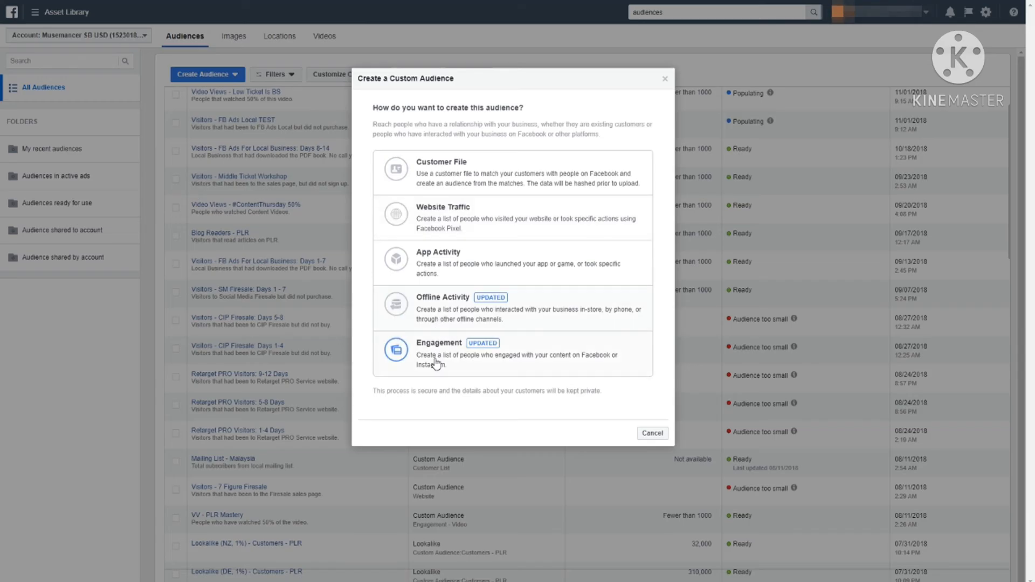
{"action": "left_click", "coordinate": [446, 350]}
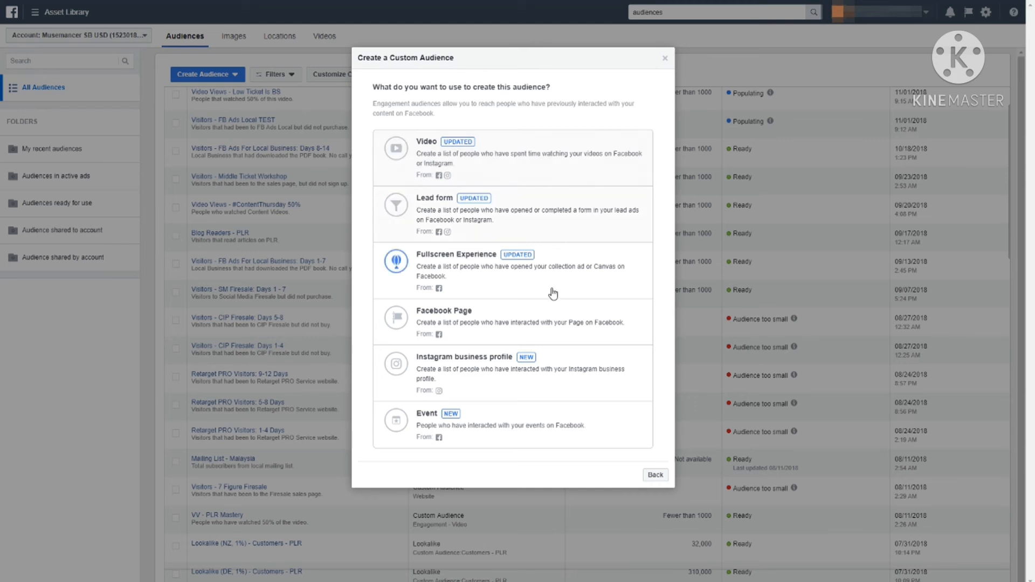
{"action": "left_click", "coordinate": [574, 327]}
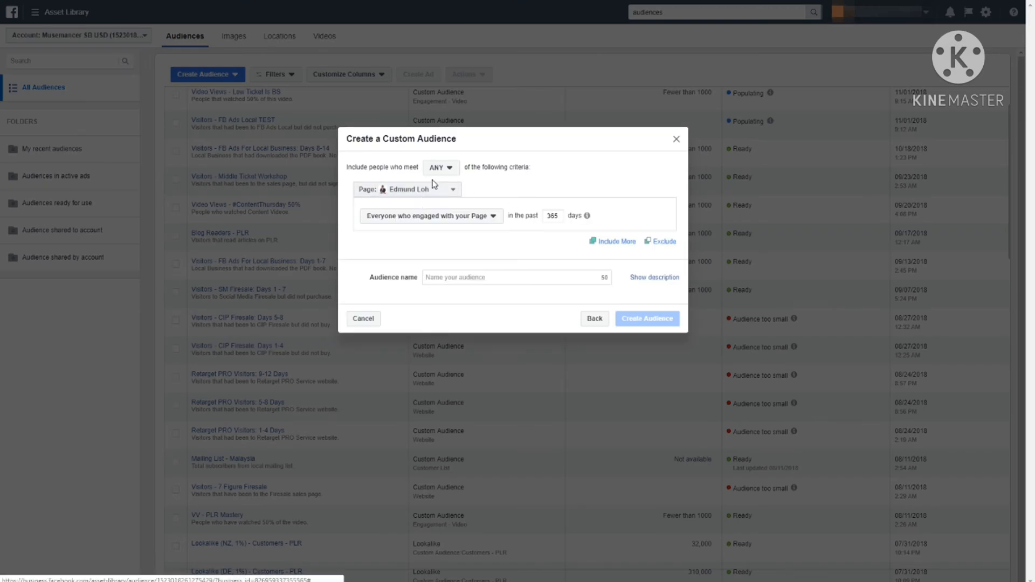
- Keep the preselected page and set the criterion to "People who engaged with any post or ad"
{"action": "left_click", "coordinate": [439, 191]}
{"action": "left_click", "coordinate": [425, 191]}
{"action": "left_click", "coordinate": [453, 217]}
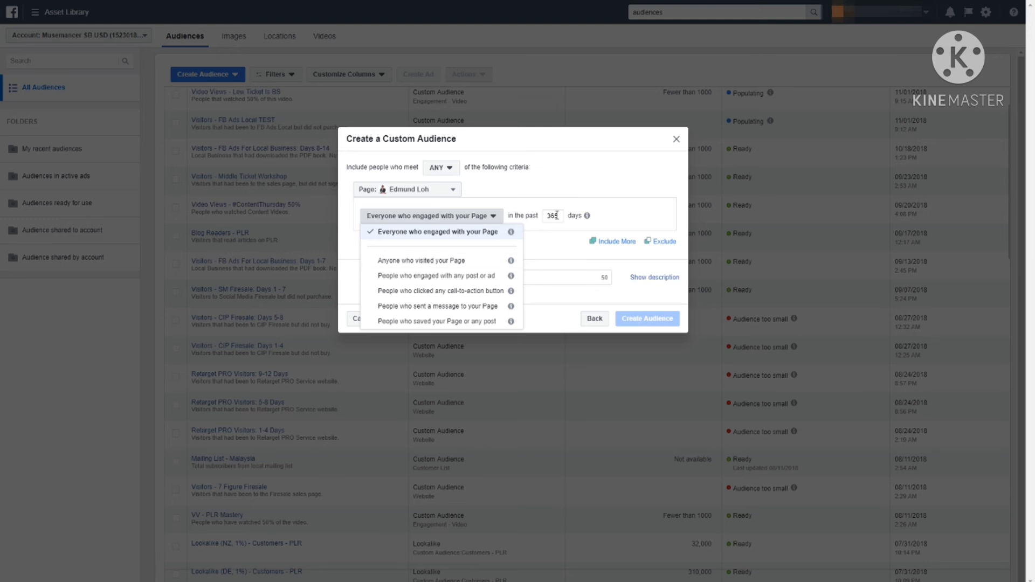
{"action": "mouse_move", "coordinate": [511, 233]}
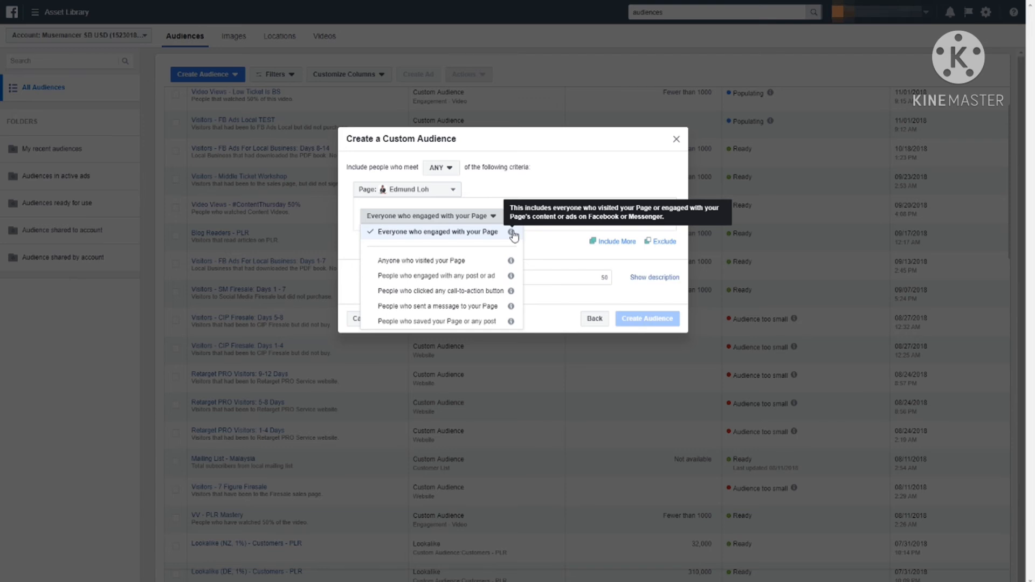
{"action": "left_click", "coordinate": [484, 278]}
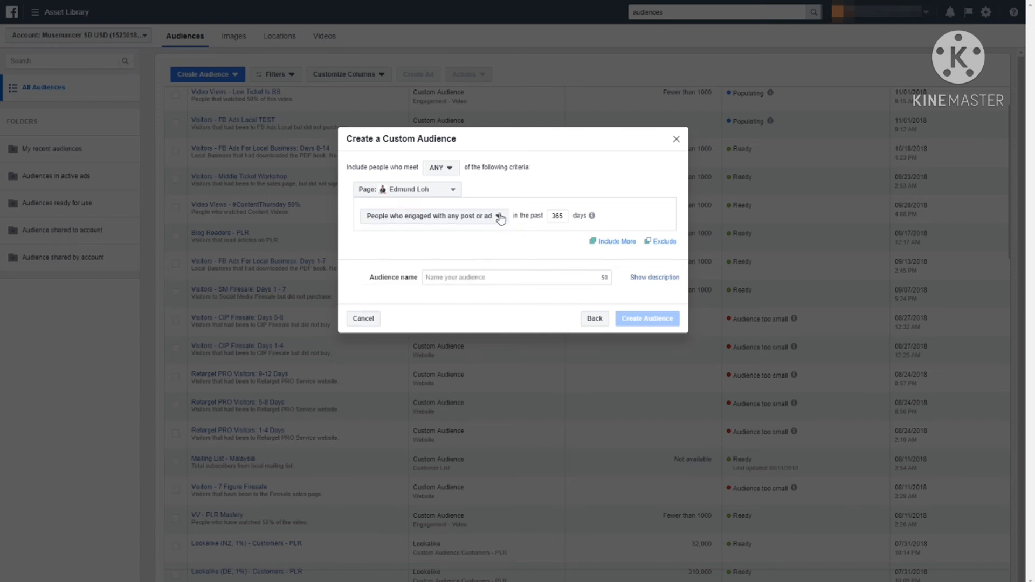
{"action": "left_click", "coordinate": [496, 217]}
{"action": "mouse_move", "coordinate": [510, 277]}
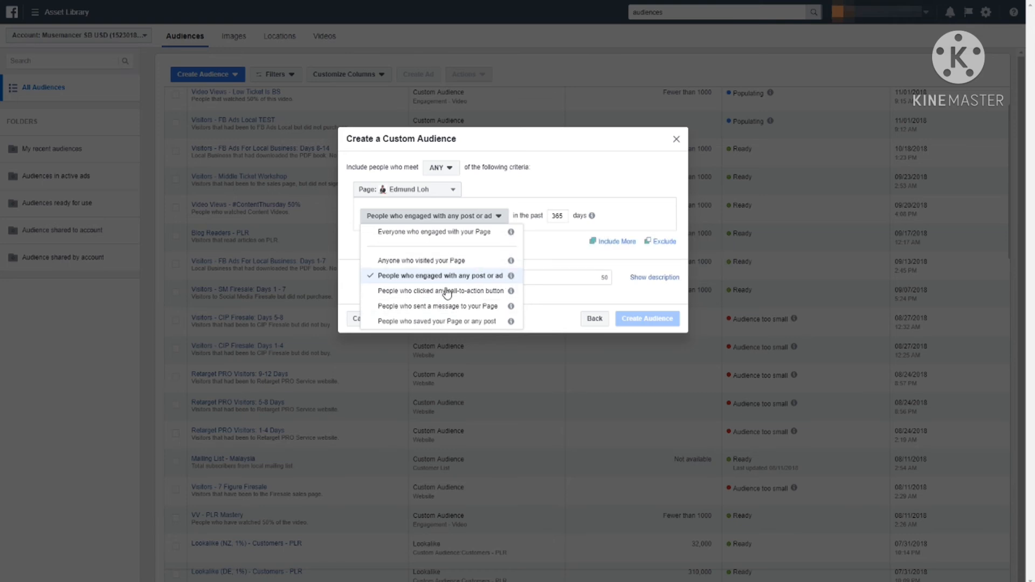
{"action": "left_click", "coordinate": [573, 178]}
- Set the page engagement period to the past 30 days
{"action": "left_click_drag", "start_coordinate": [564, 217], "coordinate": [525, 217]}
{"action": "left_click", "coordinate": [557, 216]}
{"action": "key", "text": "BackSpace"}
{"action": "key", "text": "BackSpace"}
{"action": "key", "text": "BackSpace"}
{"action": "type", "text": "30"}
- Name the audience with "FB Page", the selected page's name and "- Post Engagement"
{"action": "left_click", "coordinate": [507, 276]}
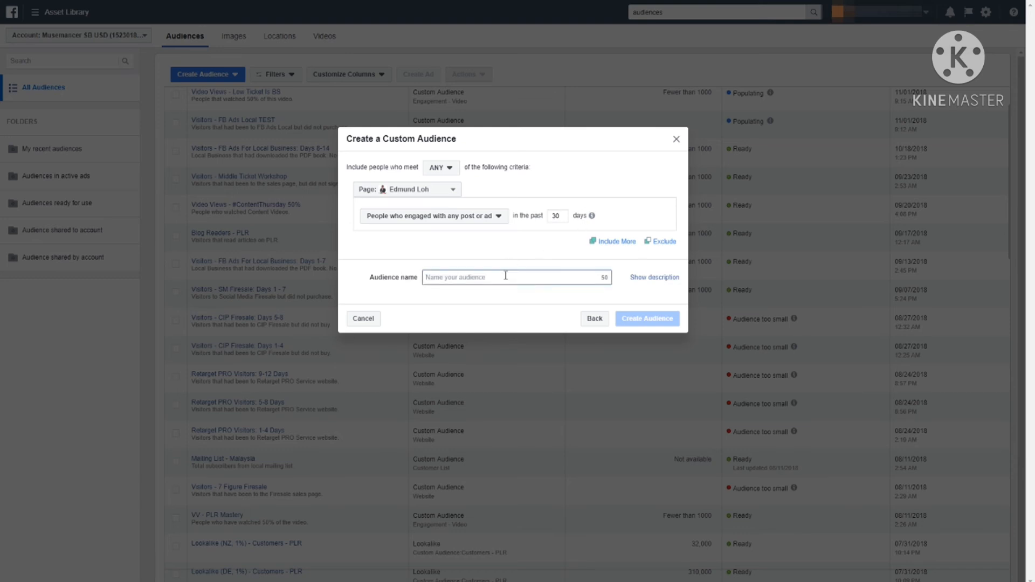
{"action": "type", "text": "FB Page Edmund Loh - "}
{"action": "type", "text": "Enga"}
{"action": "key", "text": "BackSpace"}
{"action": "key", "text": "BackSpace"}
{"action": "key", "text": "BackSpace"}
{"action": "key", "text": "BackSpace"}
{"action": "type", "text": "Post Engagement"}
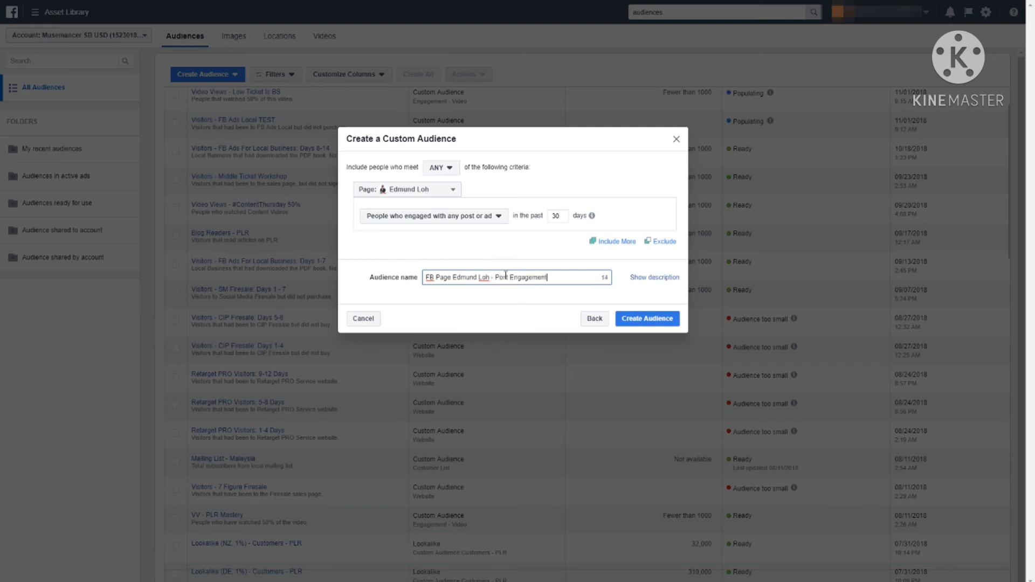
- Add the description "People that engaged with my FB Posts", create the audience and close the confirmation
{"action": "left_click", "coordinate": [655, 278]}
{"action": "left_click", "coordinate": [524, 305]}
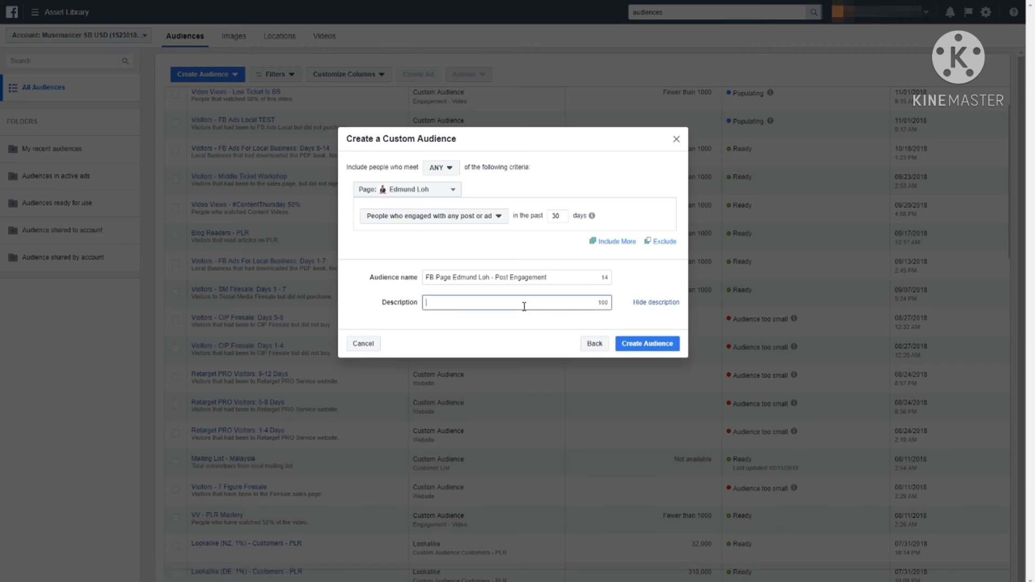
{"action": "type", "text": "People that engag"}
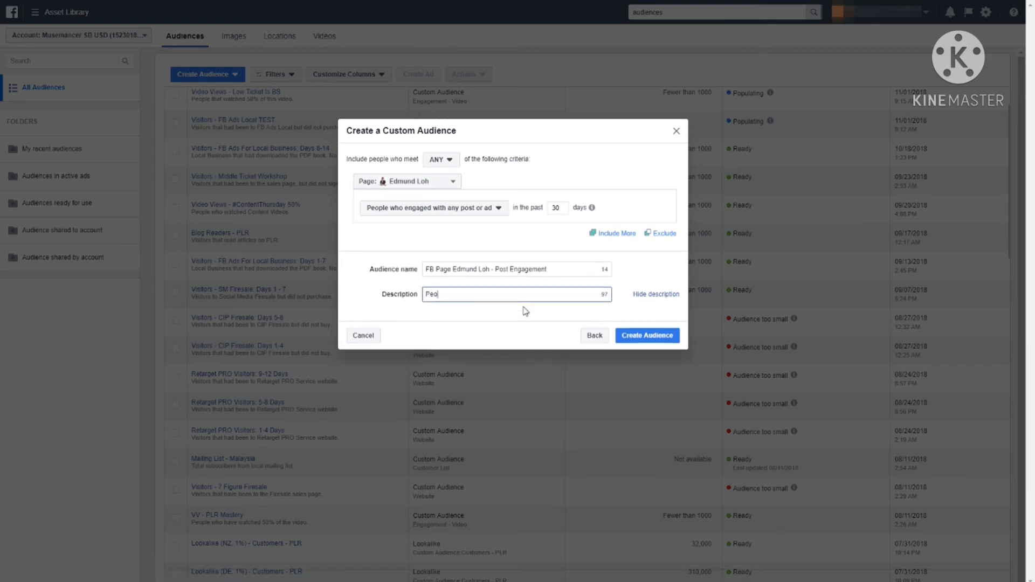
{"action": "type", "text": "ed with my FB Posts"}
{"action": "left_click", "coordinate": [645, 335]}
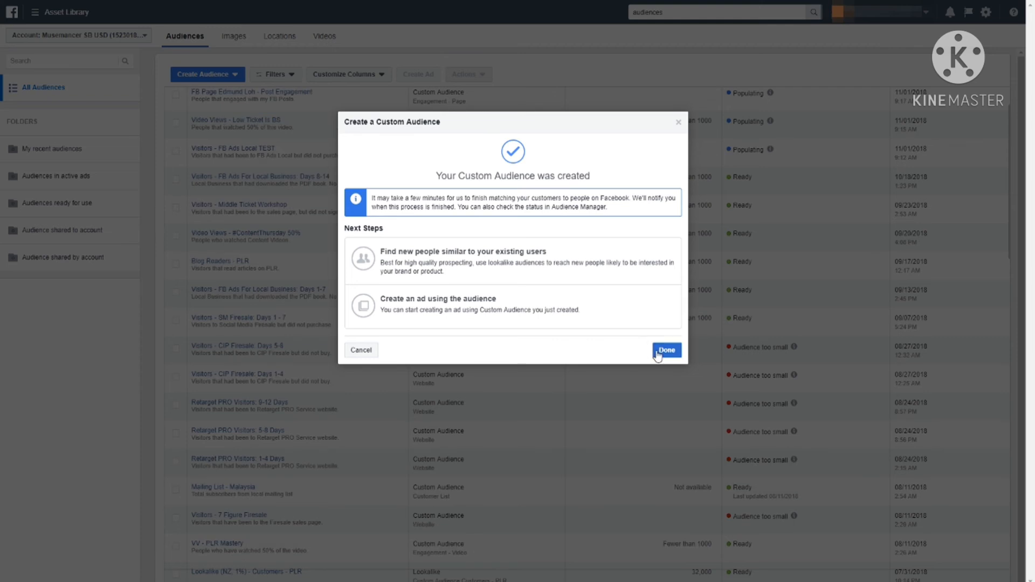
{"action": "left_click", "coordinate": [658, 354]}
- Start a new custom audience based on engagement with the Instagram business profile
{"action": "left_click", "coordinate": [210, 74]}
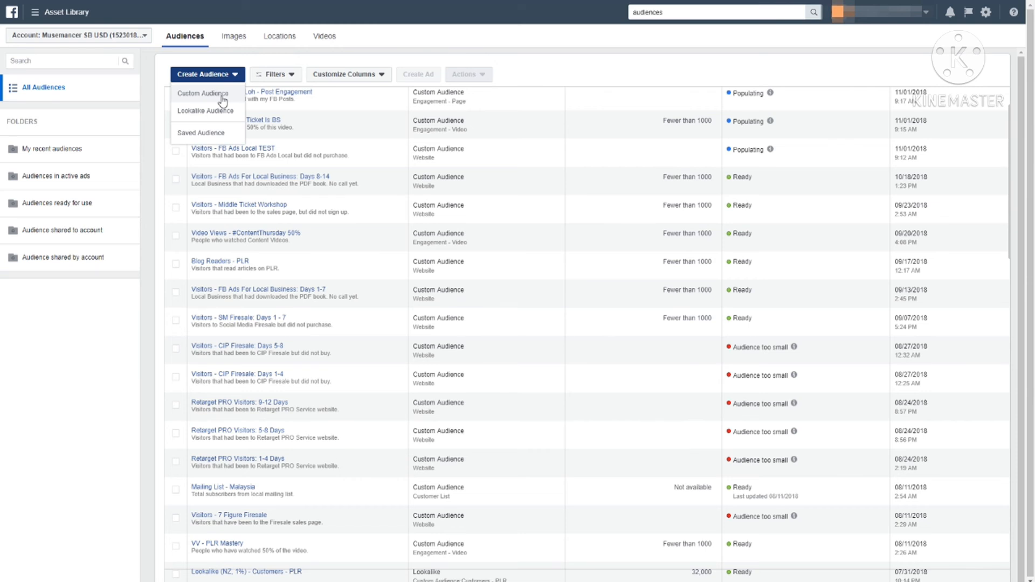
{"action": "left_click", "coordinate": [221, 99]}
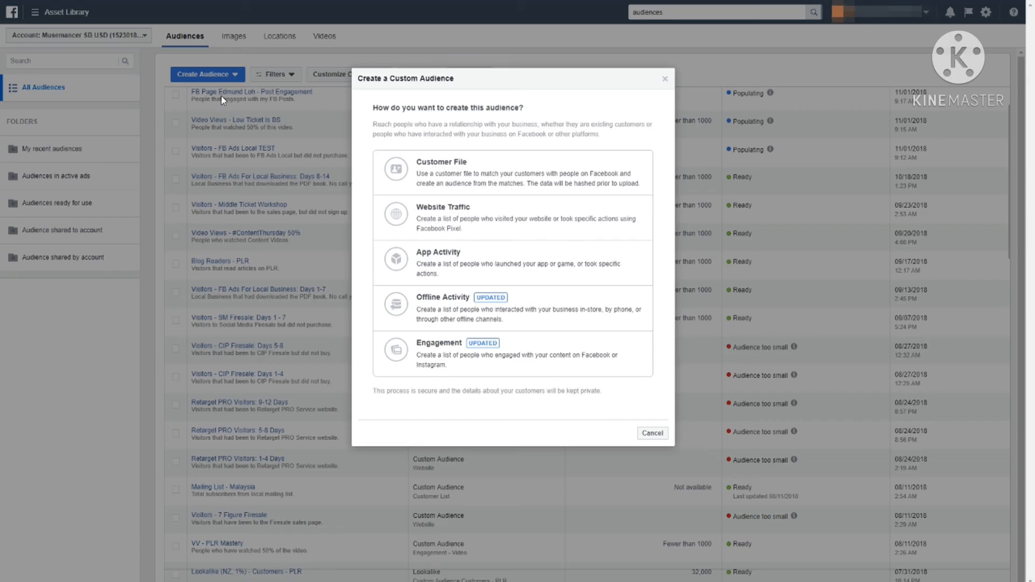
{"action": "left_click", "coordinate": [539, 348]}
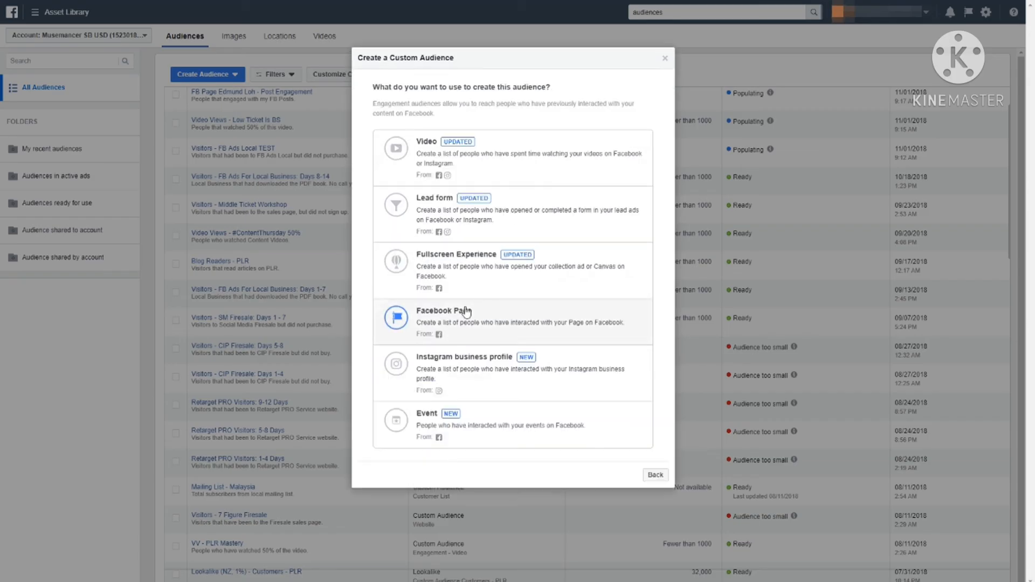
{"action": "left_click", "coordinate": [465, 380]}
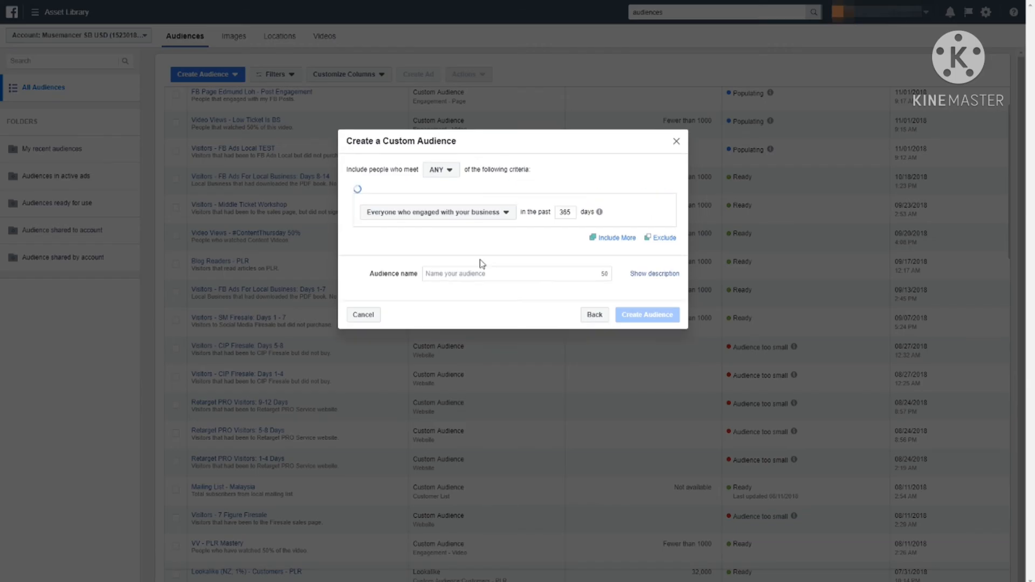
- Keep the preselected Instagram profile and review the engagement criteria, keeping "Everyone who engaged with your business"
{"action": "left_click", "coordinate": [453, 216]}
{"action": "left_click", "coordinate": [450, 214]}
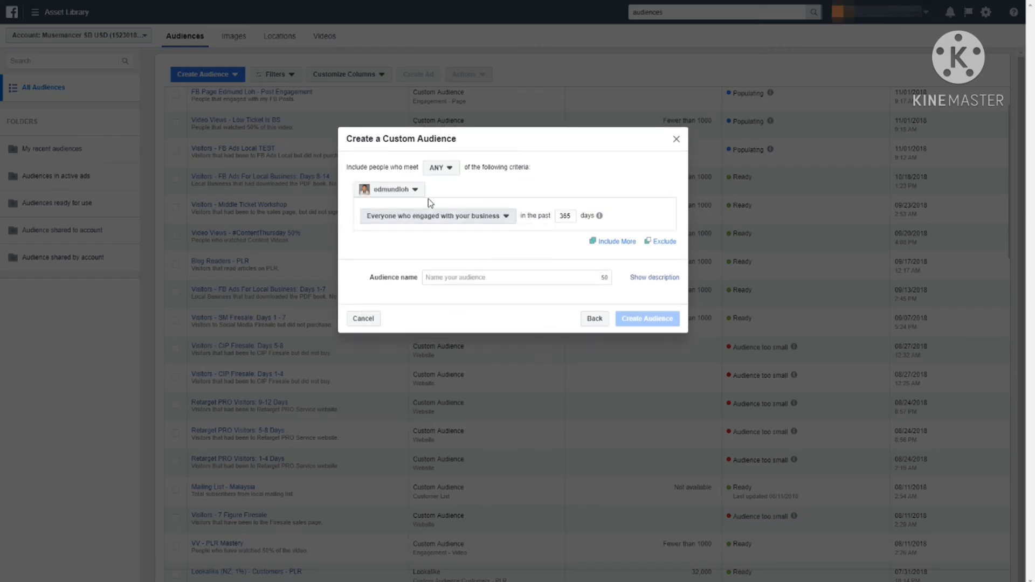
{"action": "left_click", "coordinate": [401, 190]}
{"action": "left_click", "coordinate": [403, 207]}
{"action": "left_click", "coordinate": [434, 216]}
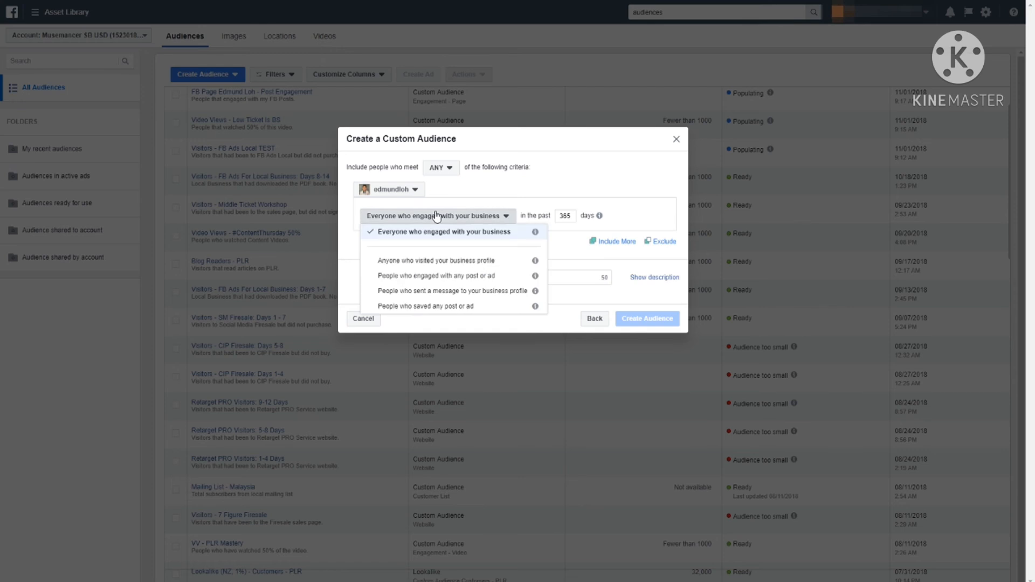
{"action": "mouse_move", "coordinate": [536, 233]}
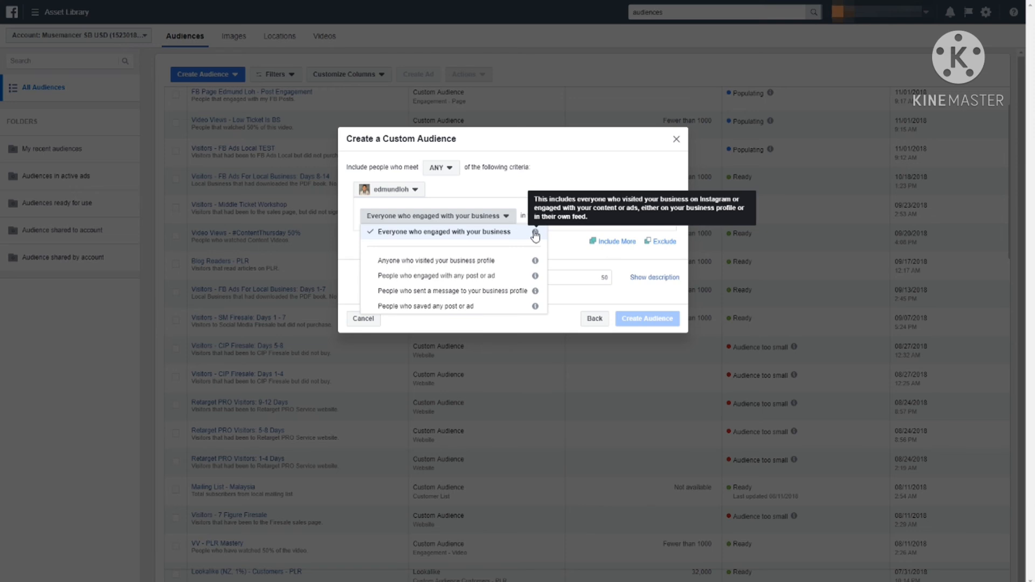
- Set the Instagram engagement period to the past 30 days
{"action": "left_click_drag", "start_coordinate": [558, 217], "coordinate": [572, 222]}
{"action": "left_click", "coordinate": [574, 252]}
{"action": "key", "text": "BackSpace"}
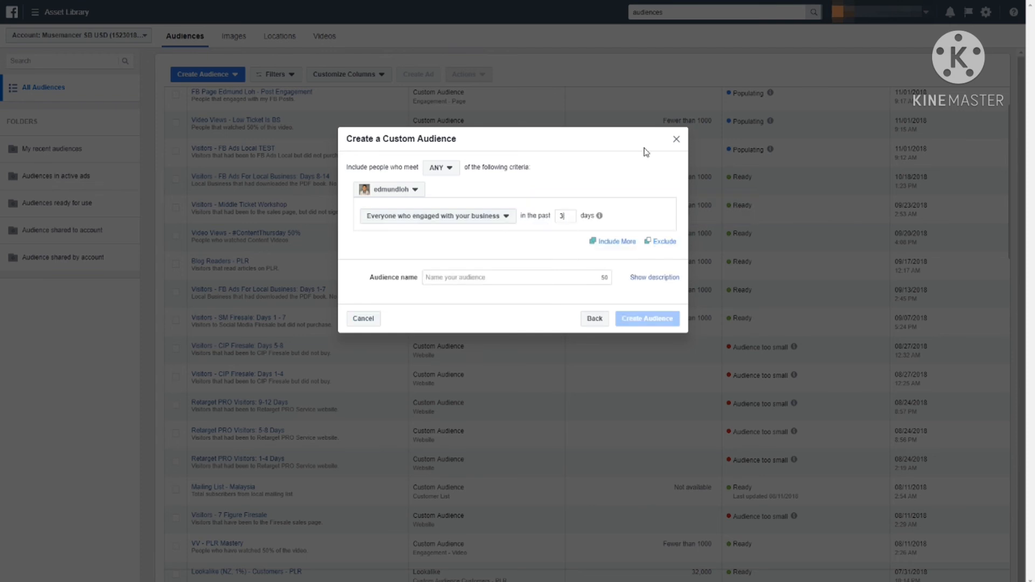
{"action": "key", "text": "Tab"}
{"action": "key", "text": "Tab"}
{"action": "key", "text": "Tab"}
- Name the audience with "IG @" followed by the selected Instagram profile's handle
{"action": "type", "text": "I"}
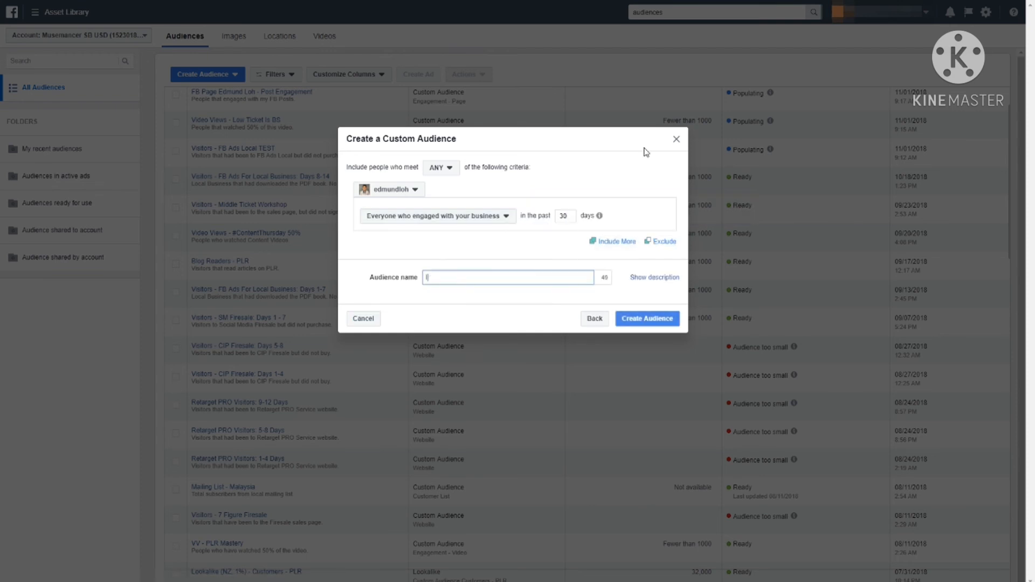
{"action": "type", "text": "G Edm"}
{"action": "key", "text": "BackSpace"}
{"action": "key", "text": "BackSpace"}
{"action": "key", "text": "BackSpace"}
{"action": "type", "text": "@e"}
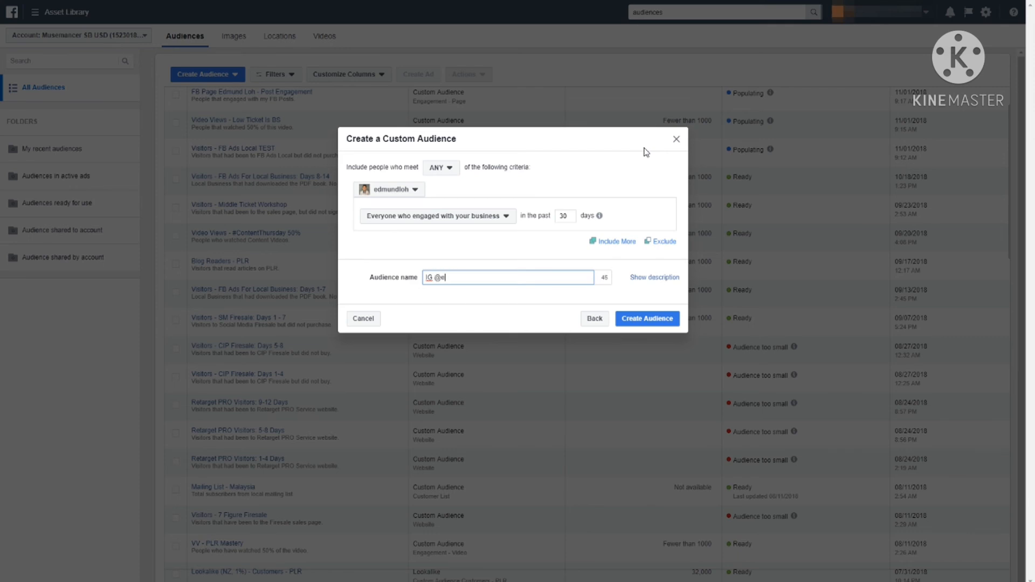
{"action": "type", "text": "dmundloh"}
{"action": "key", "text": "Tab"}
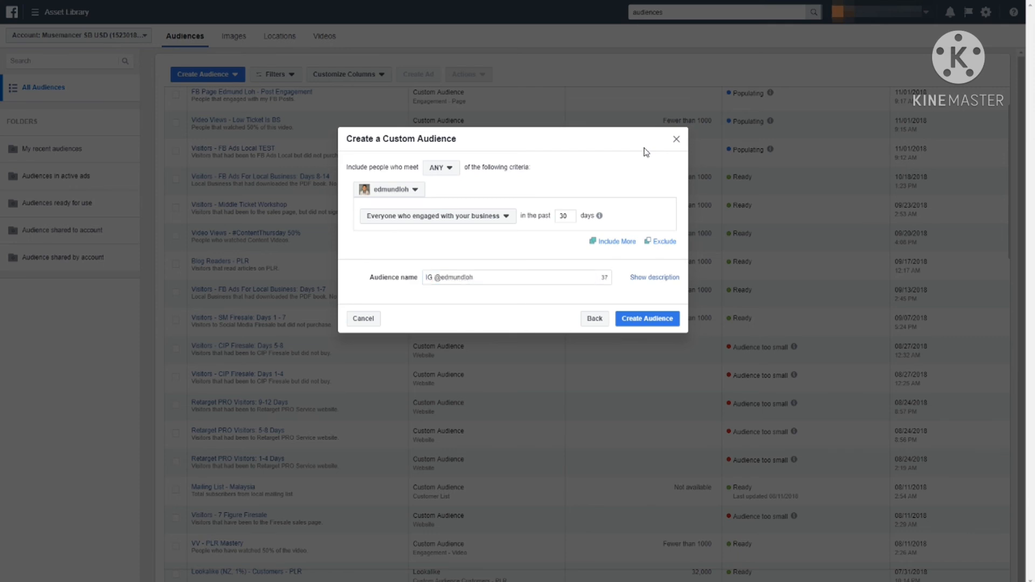
- Add the description "People that engaged with my IG Profile", create the audience and close the confirmation
{"action": "left_click", "coordinate": [654, 277]}
{"action": "left_click", "coordinate": [533, 302]}
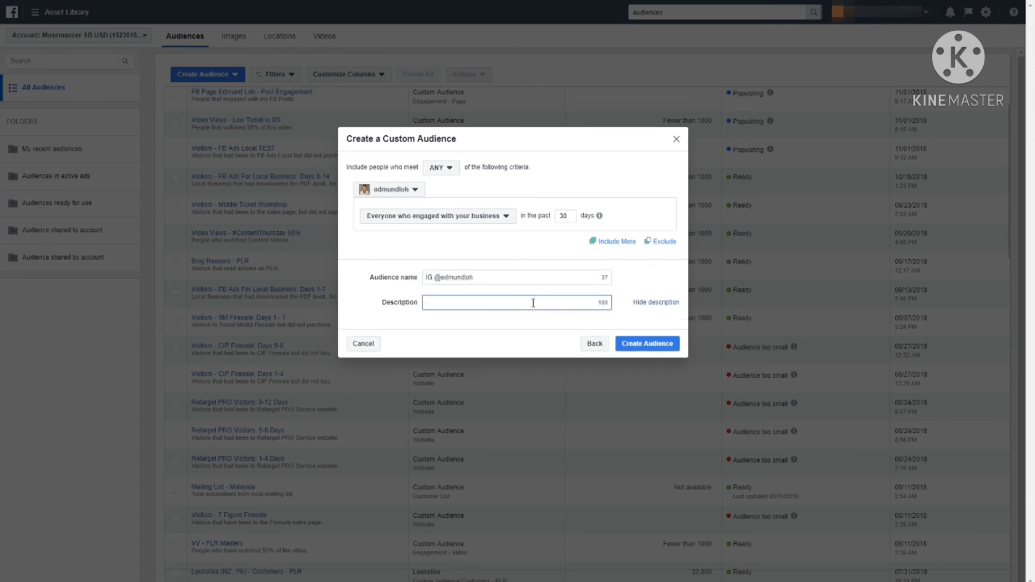
{"action": "type", "text": "Visitors"}
{"action": "key", "text": "BackSpace"}
{"action": "key", "text": "BackSpace"}
{"action": "key", "text": "BackSpace"}
{"action": "key", "text": "BackSpace"}
{"action": "key", "text": "BackSpace"}
{"action": "key", "text": "BackSpace"}
{"action": "key", "text": "BackSpace"}
{"action": "key", "text": "BackSpace"}
{"action": "type", "text": "People that engaged with my IG Profile"}
{"action": "left_click", "coordinate": [639, 336]}
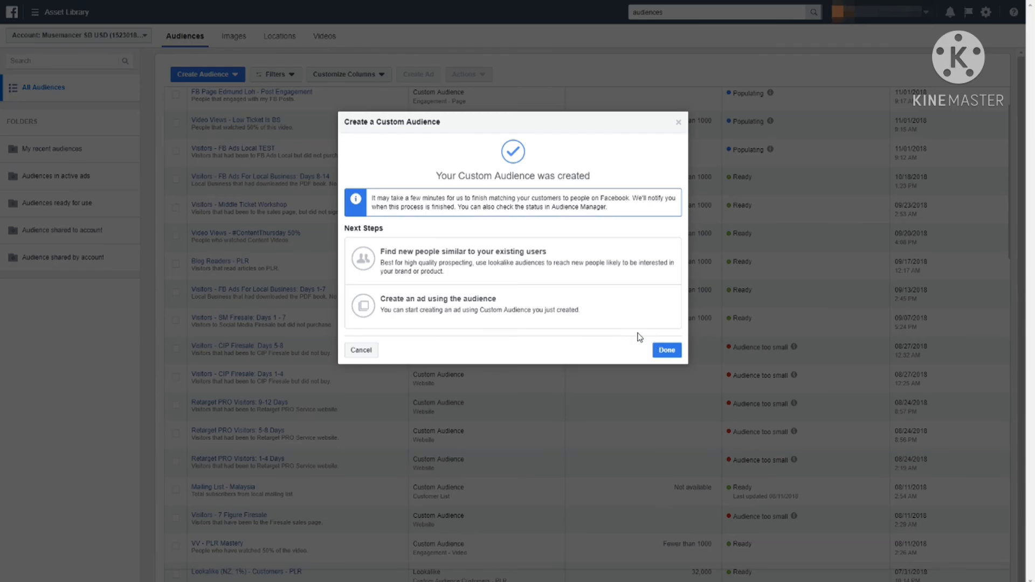
{"action": "left_click", "coordinate": [666, 351]}
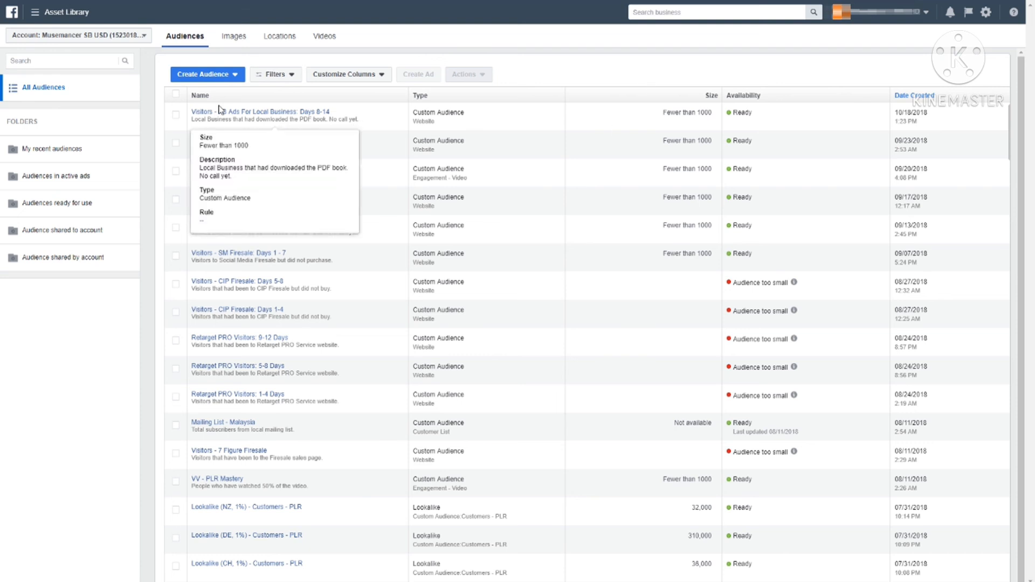
- Start a new customer-file custom audience that adds customers from your own file
{"action": "left_click", "coordinate": [223, 78]}
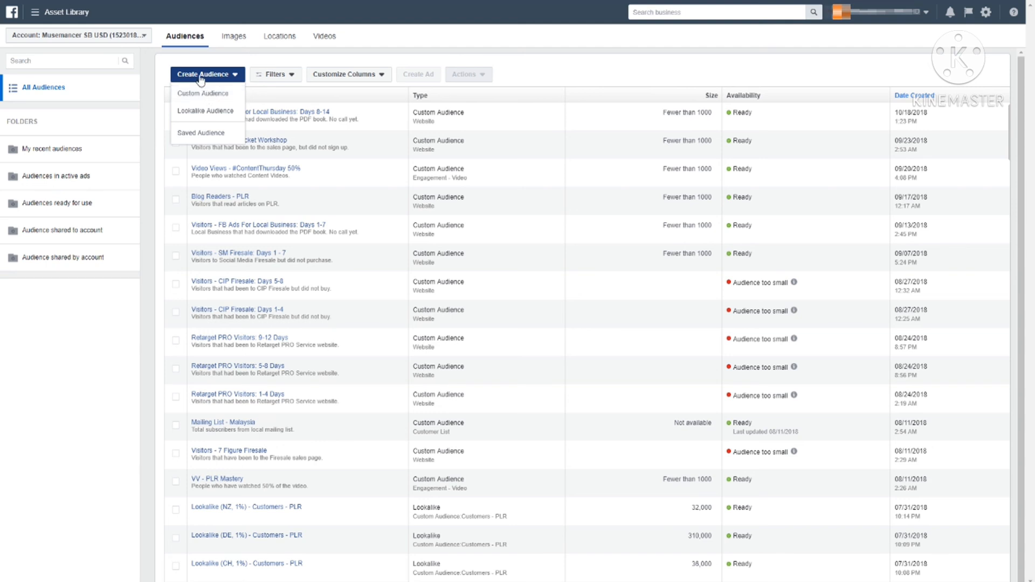
{"action": "left_click", "coordinate": [203, 93]}
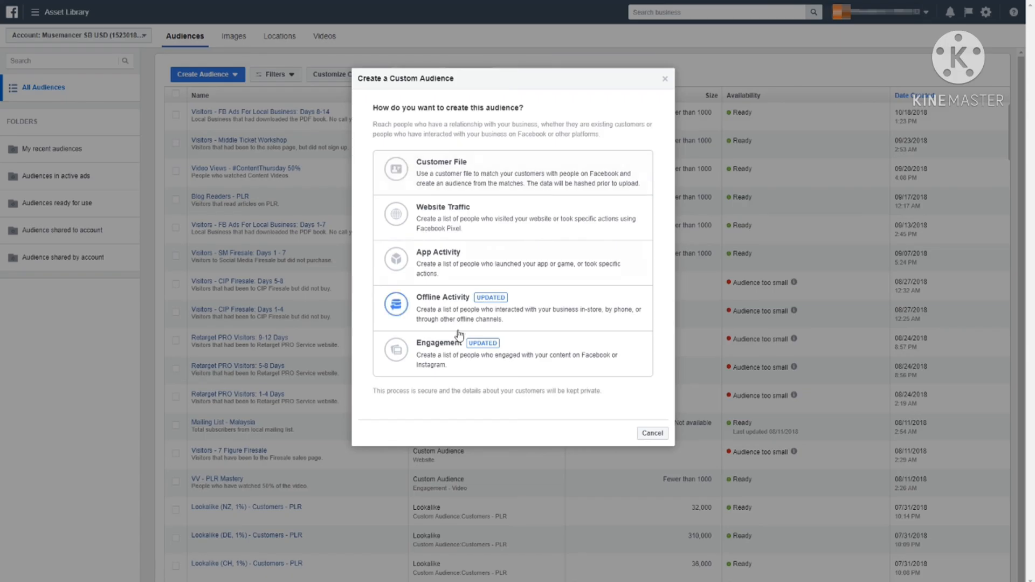
{"action": "left_click", "coordinate": [473, 174]}
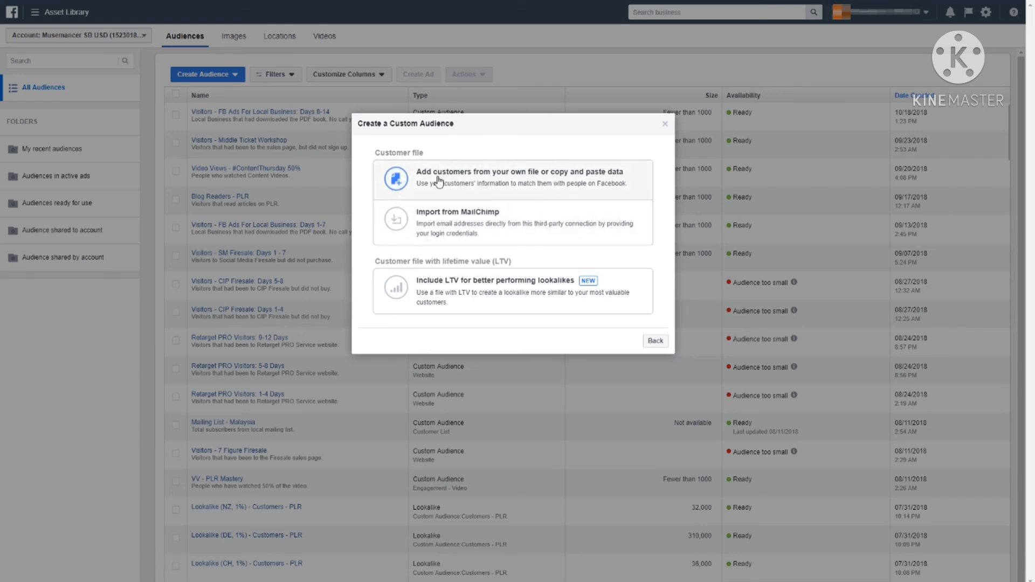
{"action": "left_click", "coordinate": [481, 184]}
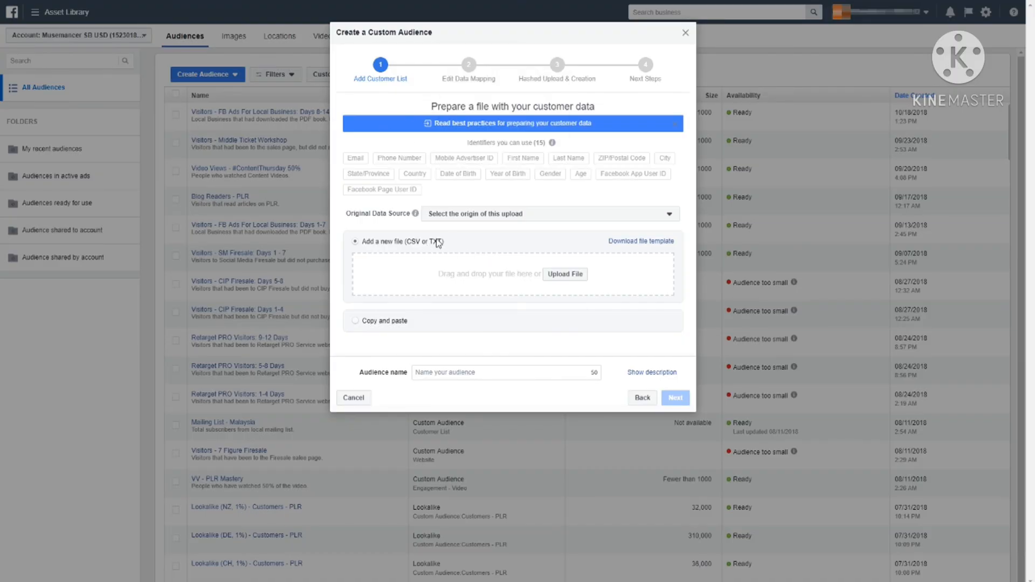
- Upload the customer list 5bda9d3f-3280-45cb-9ce1-7e460a8000a1.csv from the Desktop
{"action": "left_click", "coordinate": [561, 275]}
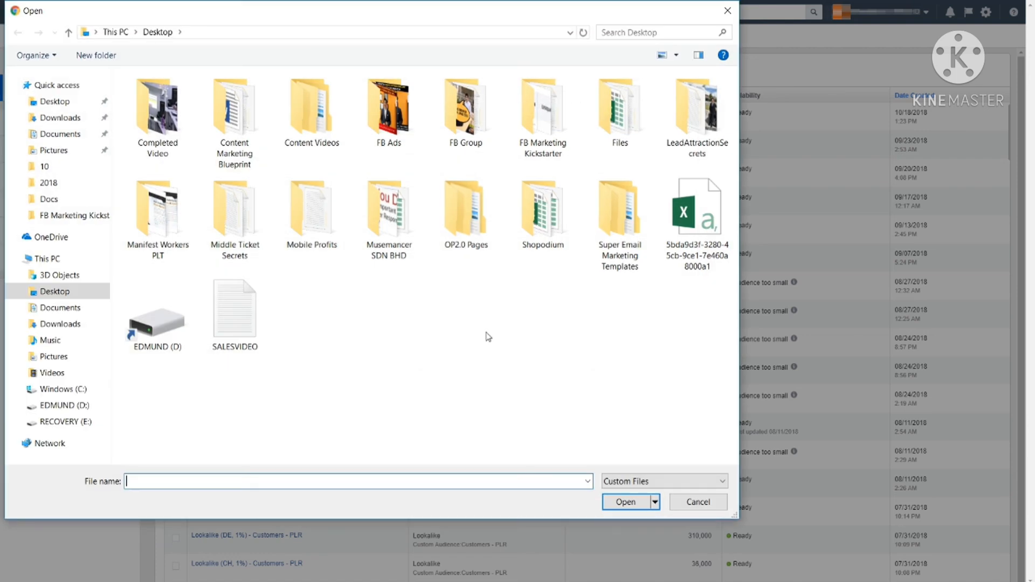
{"action": "left_click", "coordinate": [692, 219]}
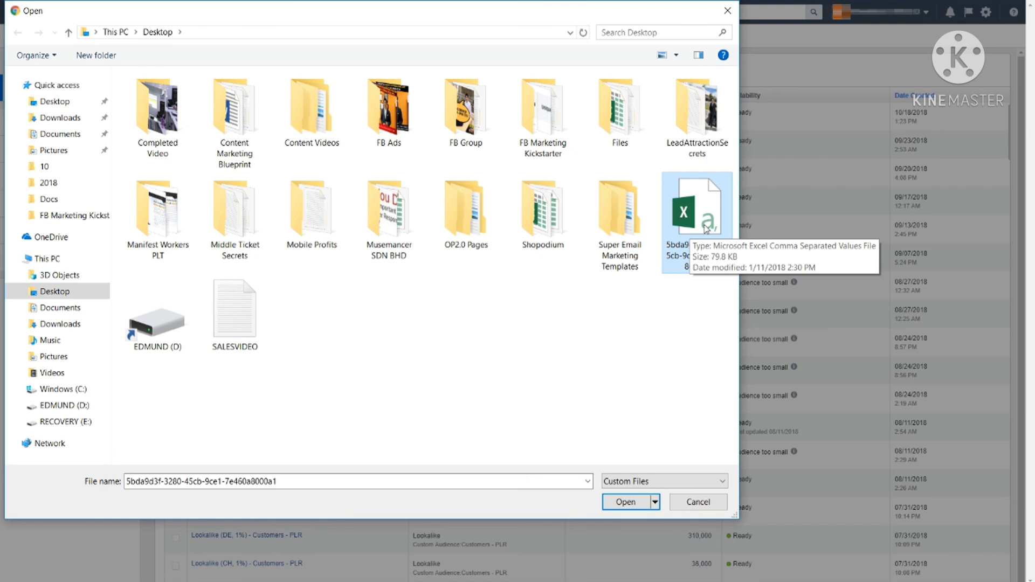
{"action": "double_click", "coordinate": [706, 224]}
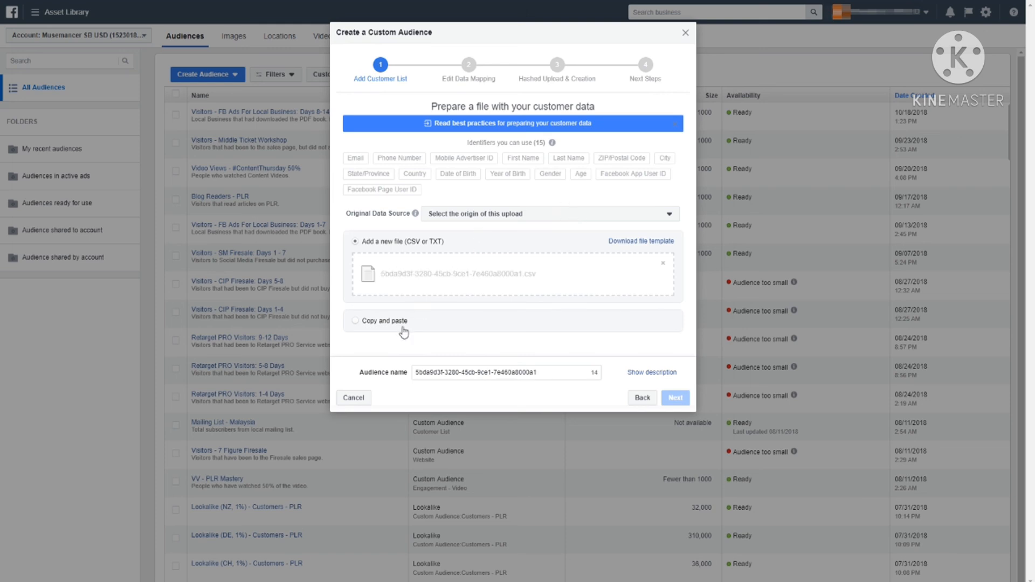
- Name the audience "Subscribers - FB Ads Local" and add the description "People that subscribed to FB Ads Local (Malaysia)."
{"action": "left_click_drag", "start_coordinate": [538, 371], "coordinate": [413, 391]}
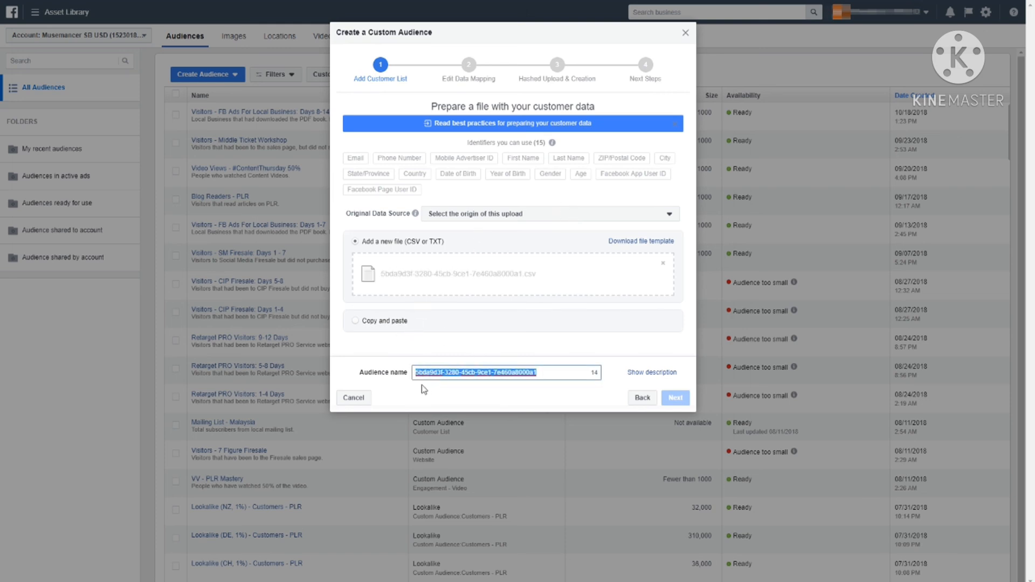
{"action": "key", "text": "BackSpace"}
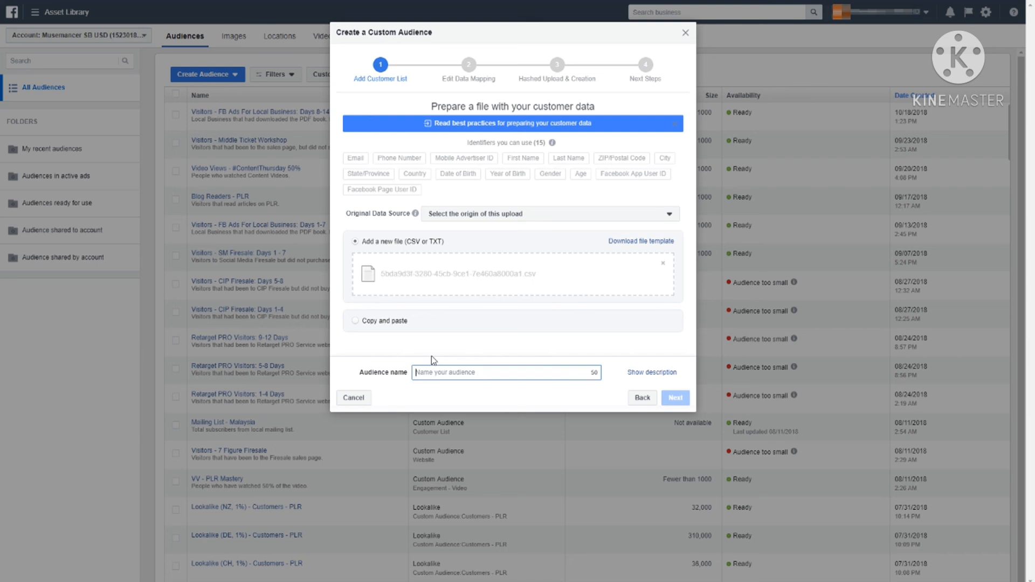
{"action": "type", "text": "Subscrierss - FB Ads Local"}
{"action": "left_click", "coordinate": [644, 372]}
{"action": "left_click", "coordinate": [536, 397]}
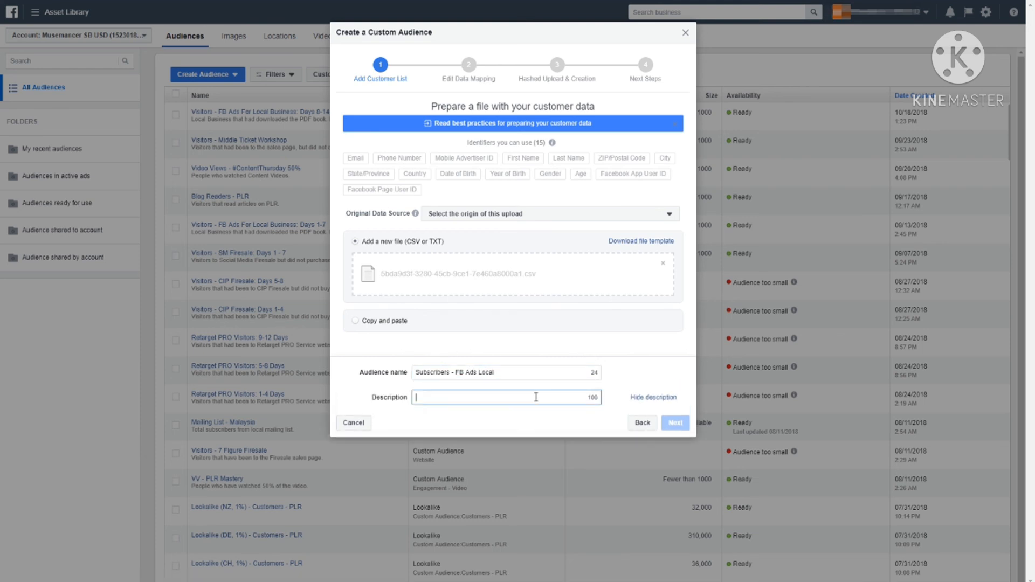
{"action": "type", "text": "People that subscribed to FB Ads Local (Malaysia)."}
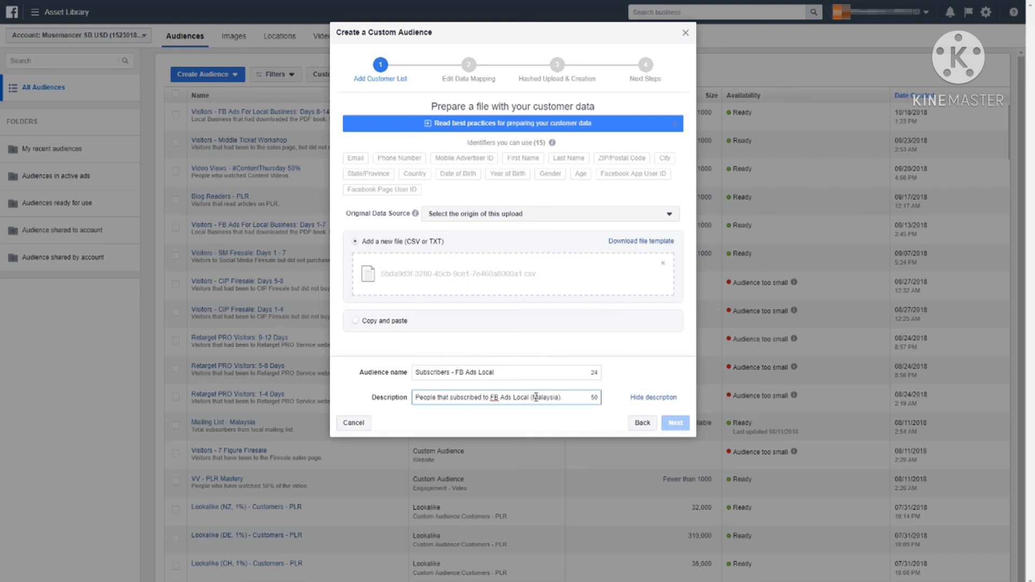
{"action": "left_click", "coordinate": [628, 369]}
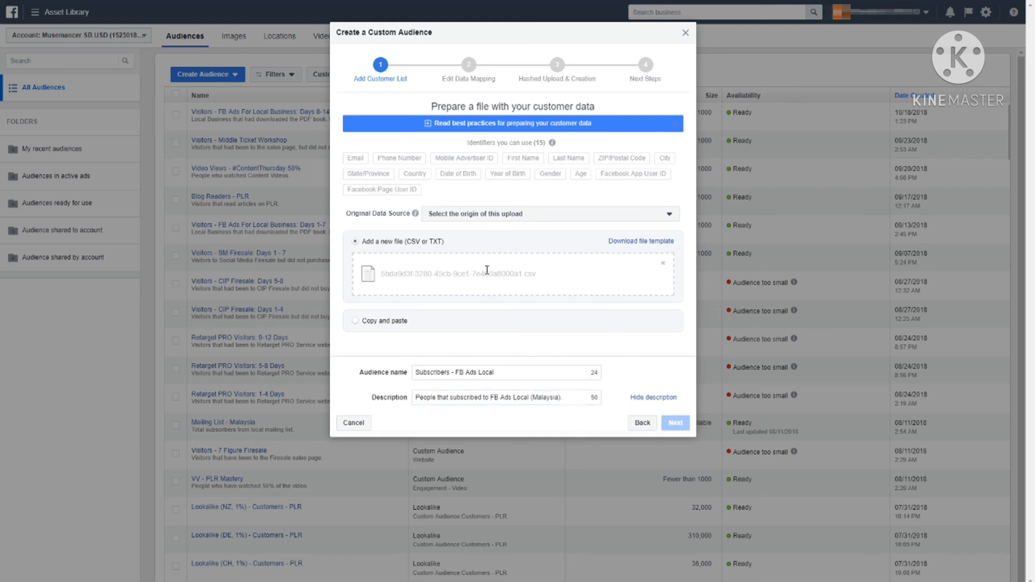
- Set the original data source to "Directly from customers" and continue to the data mapping
{"action": "left_click", "coordinate": [457, 216]}
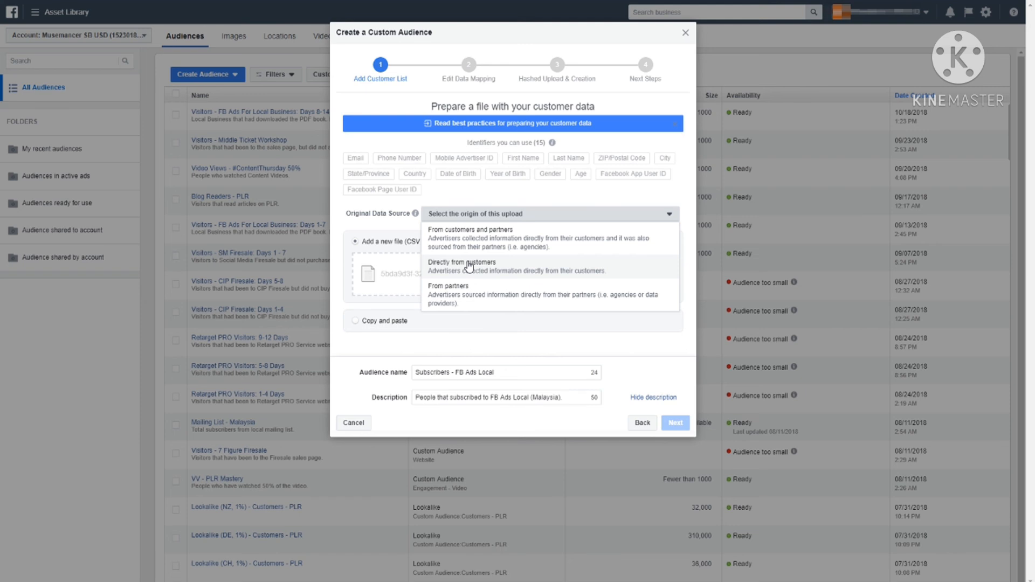
{"action": "left_click", "coordinate": [469, 267]}
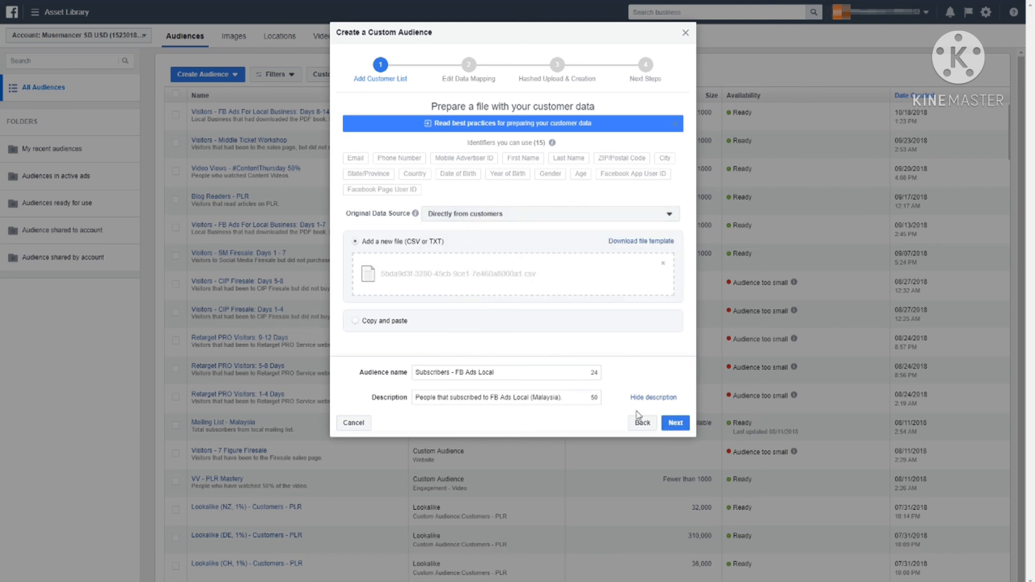
{"action": "left_click", "coordinate": [673, 427]}
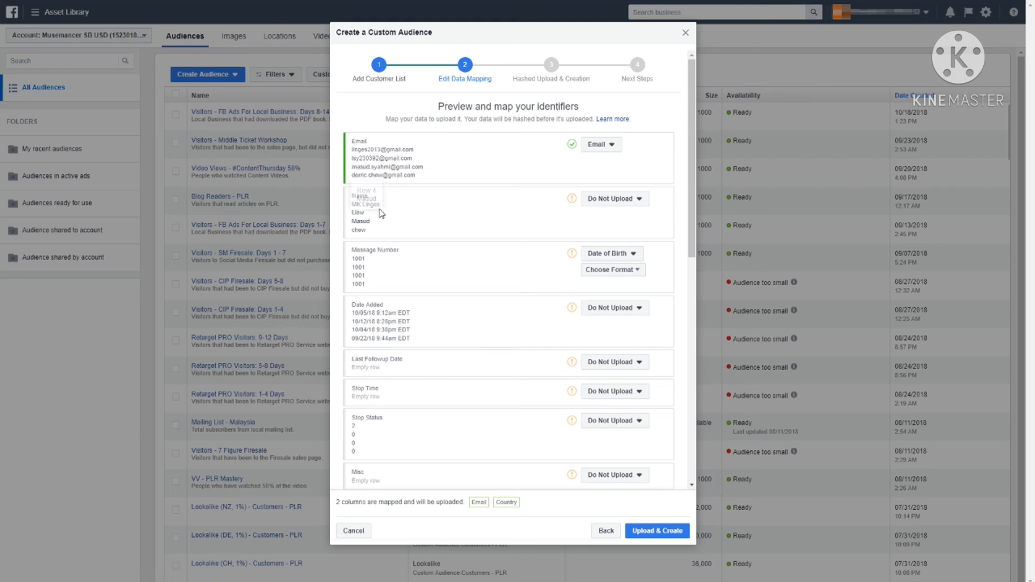
- Map the Name column to First Name and set the Message Number column to Do Not Upload
{"action": "left_click", "coordinate": [599, 201]}
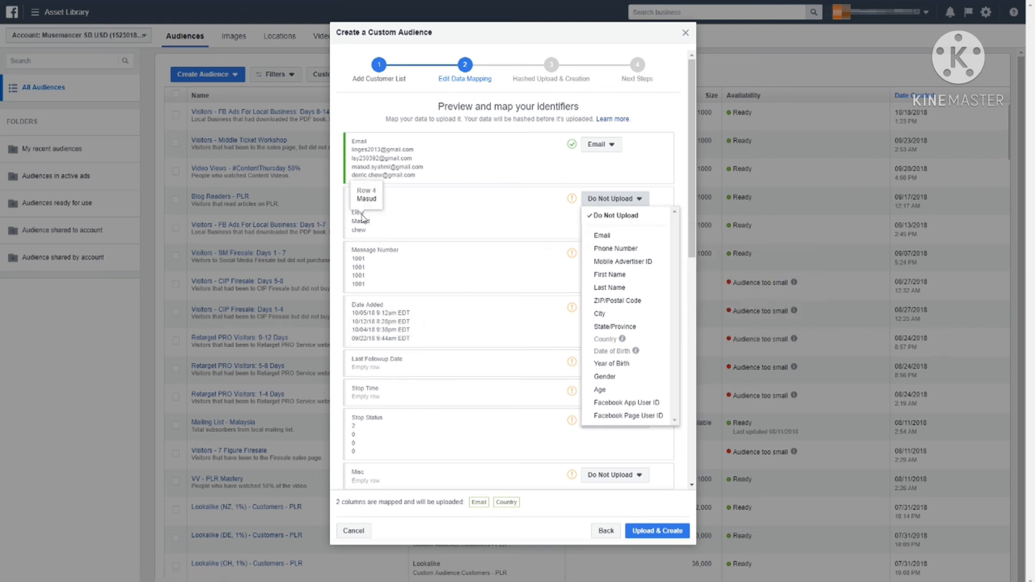
{"action": "left_click", "coordinate": [615, 275]}
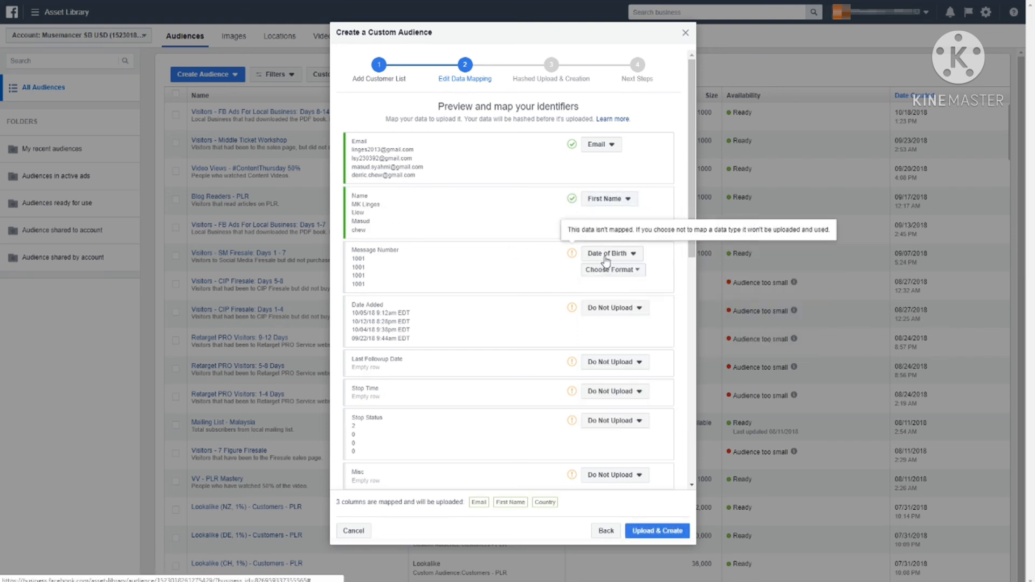
{"action": "left_click", "coordinate": [606, 261]}
{"action": "left_click", "coordinate": [615, 274]}
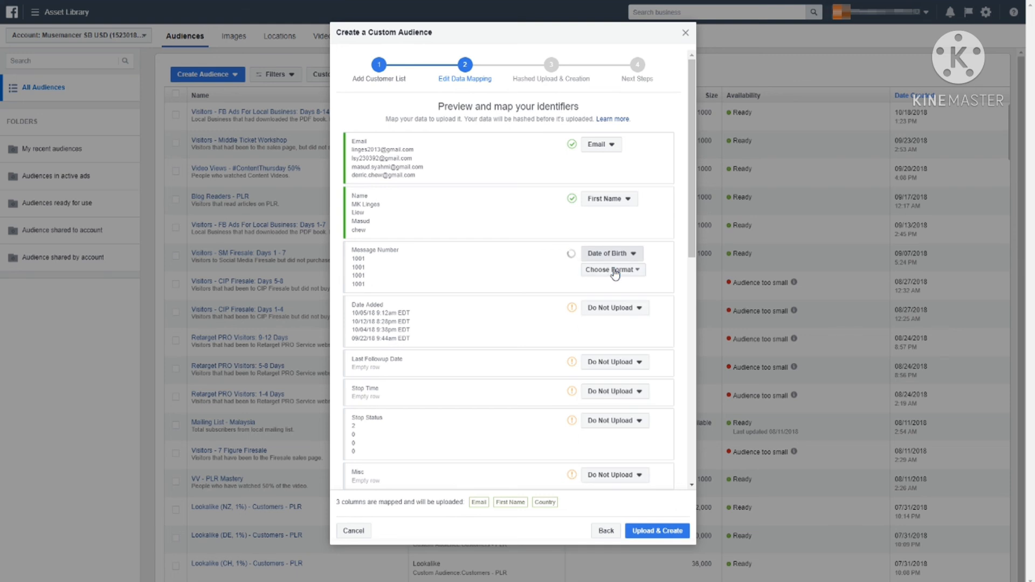
- Check the identifier types offered for the Date Added, IP Address and Web Form URL columns
{"action": "left_click", "coordinate": [613, 310]}
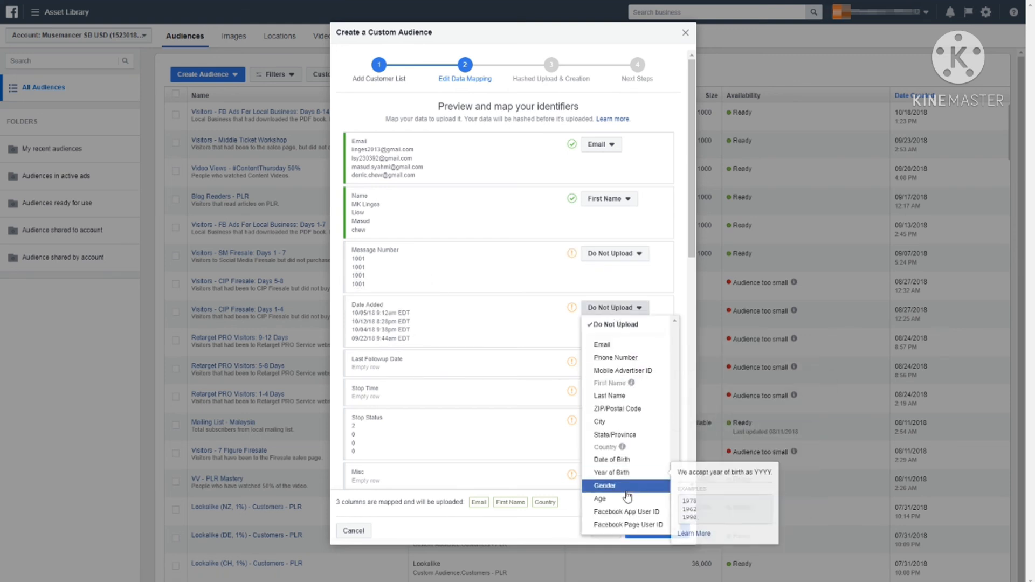
{"action": "left_click", "coordinate": [527, 339]}
{"action": "scroll", "coordinate": [531, 342], "scroll_direction": "down", "scroll_amount": 1}
{"action": "scroll", "coordinate": [531, 342], "scroll_direction": "down", "scroll_amount": 4}
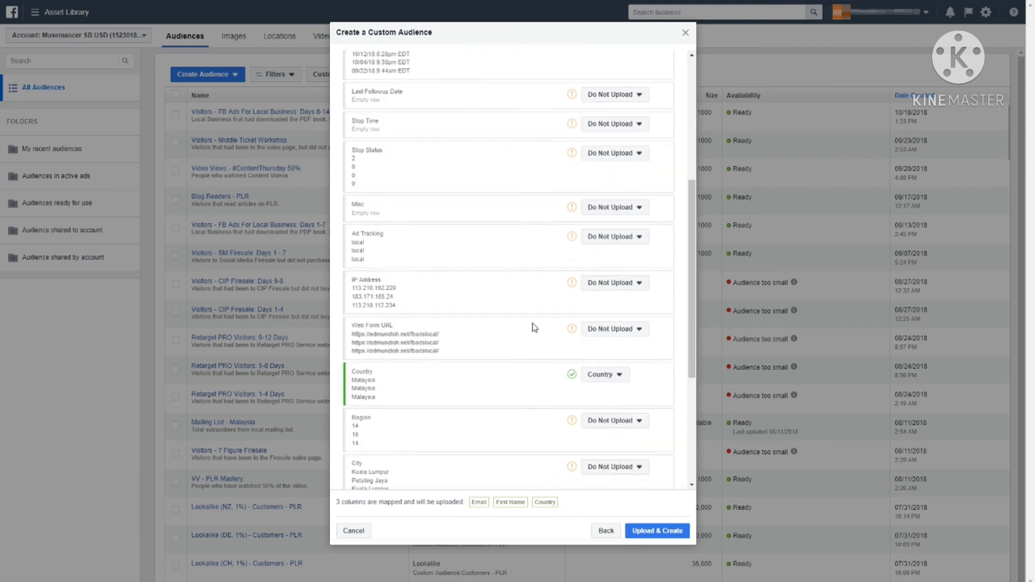
{"action": "left_click", "coordinate": [595, 280]}
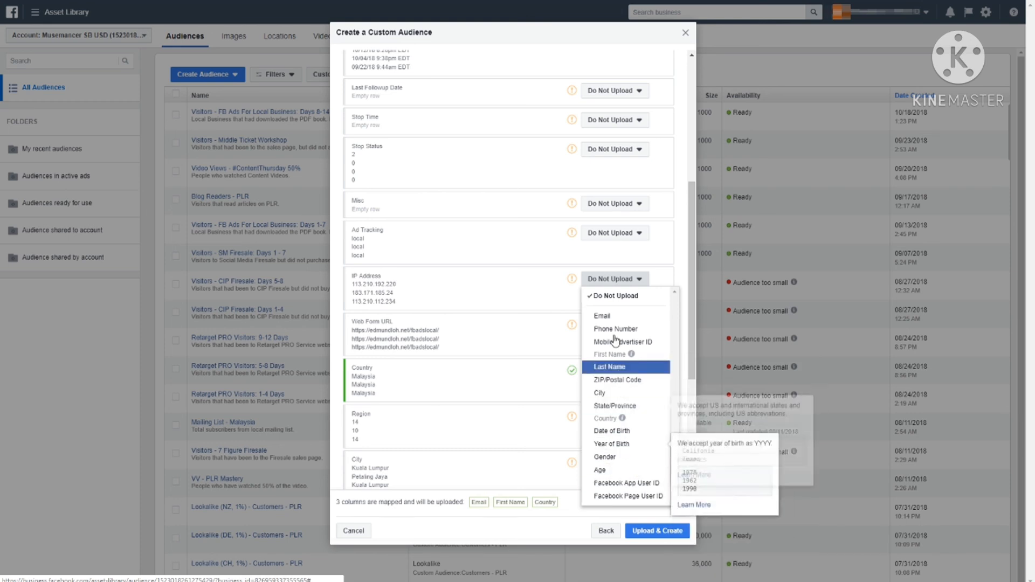
{"action": "left_click", "coordinate": [488, 290]}
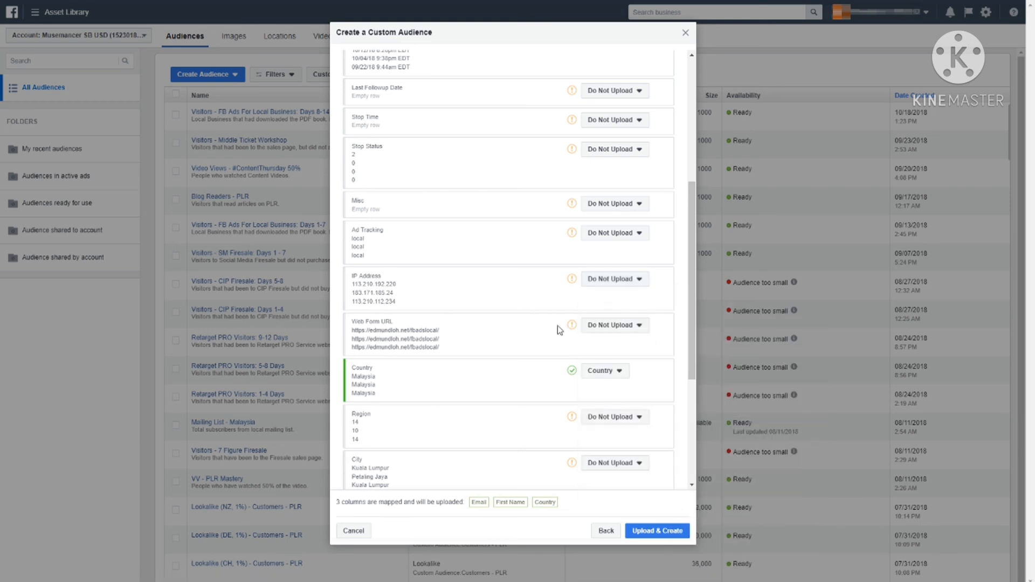
{"action": "left_click", "coordinate": [609, 326]}
{"action": "left_click", "coordinate": [552, 382]}
{"action": "scroll", "coordinate": [604, 381], "scroll_direction": "down", "scroll_amount": 2}
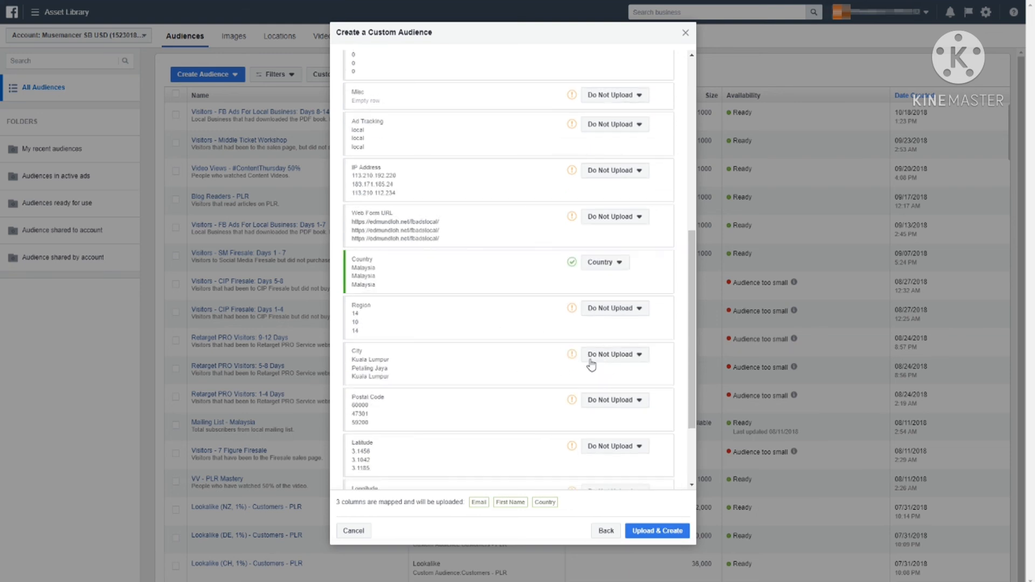
- Map the City column to City and the Postal Code column to ZIP/Postal Code
{"action": "left_click", "coordinate": [593, 360]}
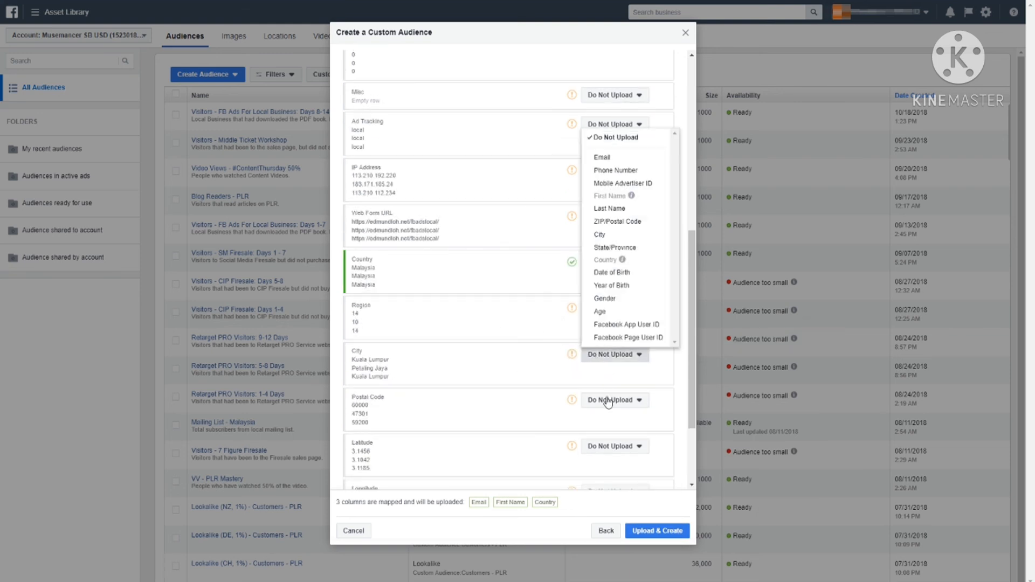
{"action": "left_click", "coordinate": [625, 238]}
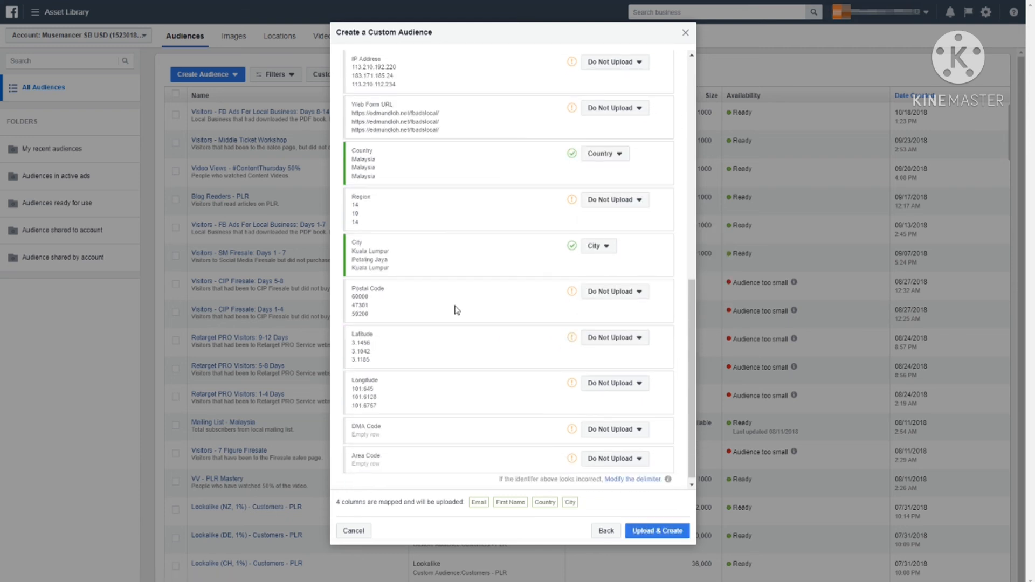
{"action": "left_click", "coordinate": [601, 292]}
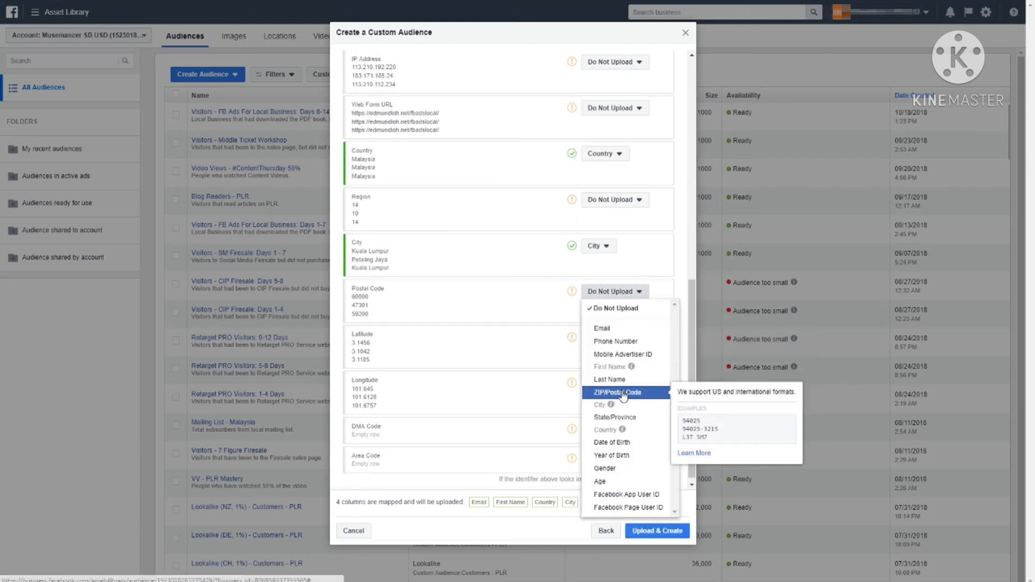
{"action": "left_click", "coordinate": [617, 393]}
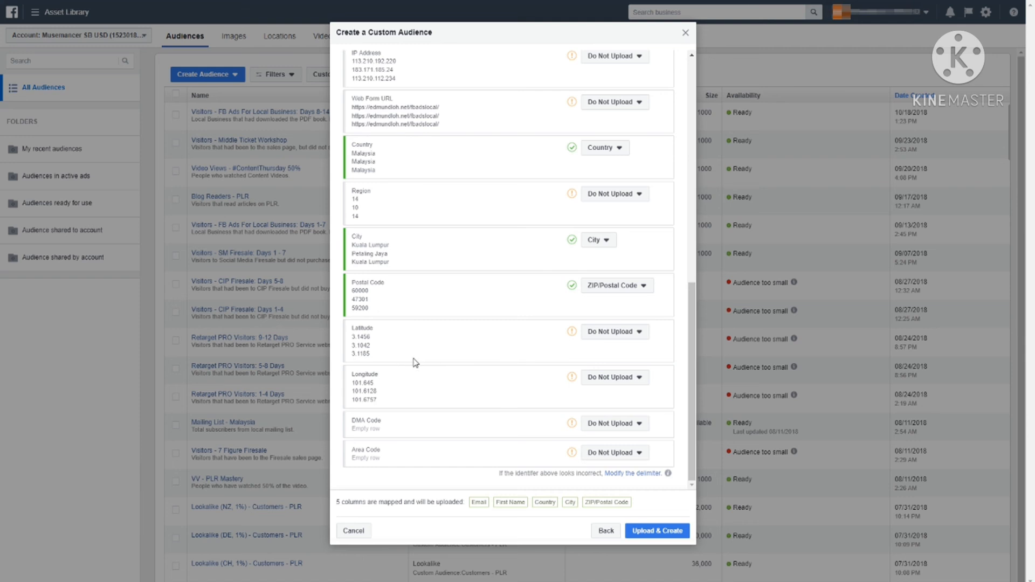
- Review the column mappings, upload the customer list to create the audience, and close the finished setup
{"action": "scroll", "coordinate": [615, 302], "scroll_direction": "up", "scroll_amount": 6}
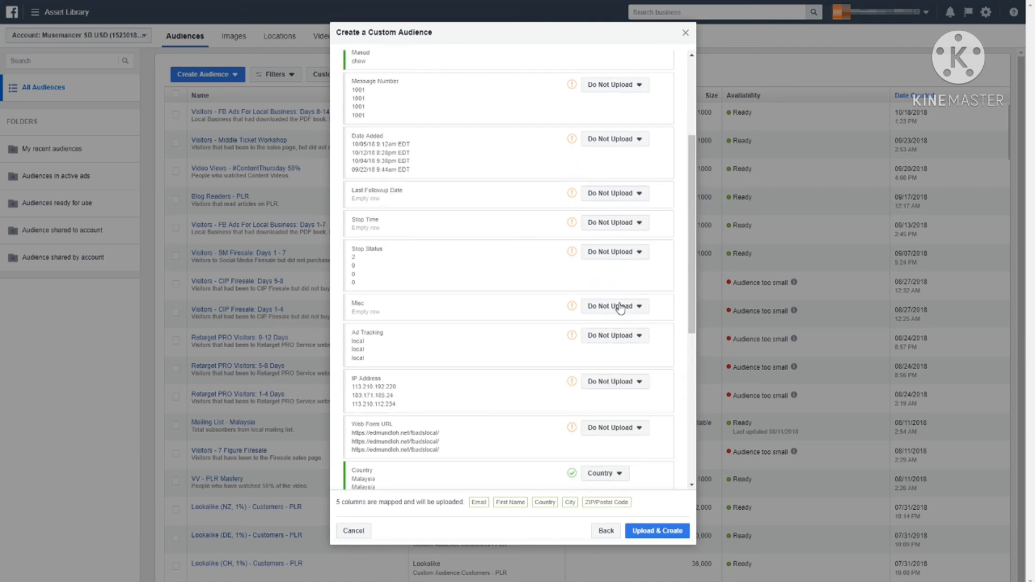
{"action": "scroll", "coordinate": [617, 310], "scroll_direction": "down", "scroll_amount": 6}
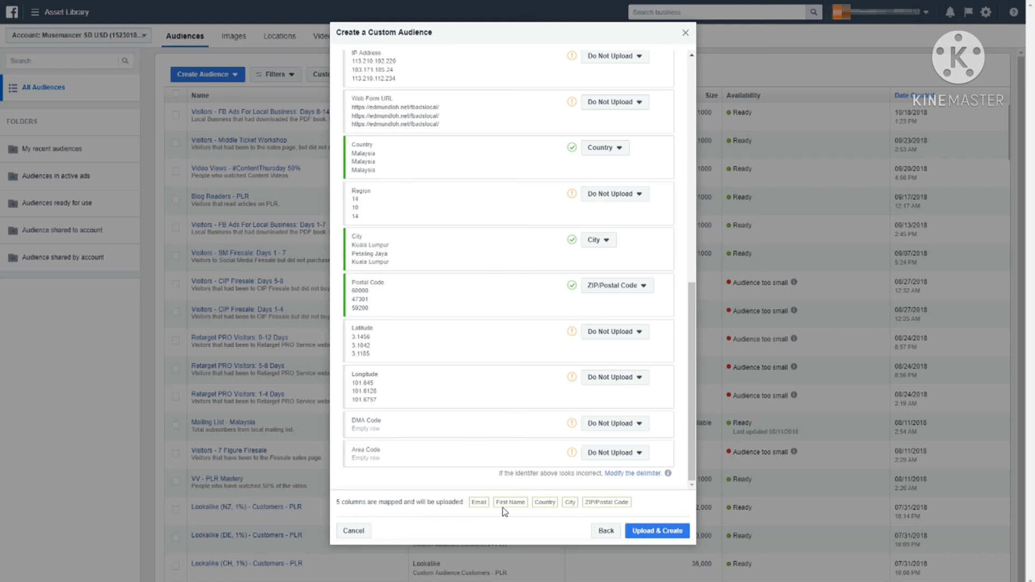
{"action": "left_click", "coordinate": [652, 534]}
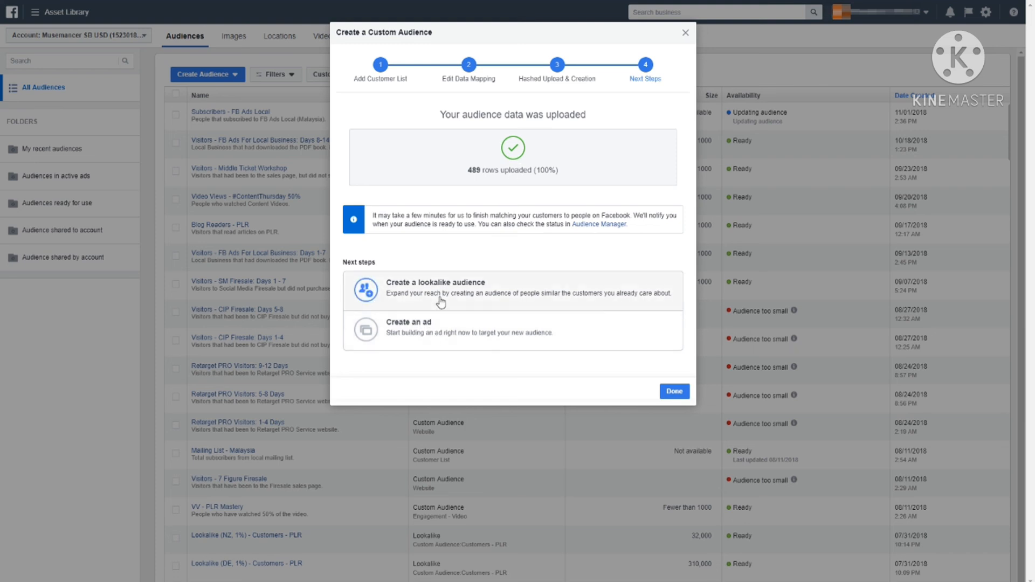
{"action": "left_click", "coordinate": [669, 394]}
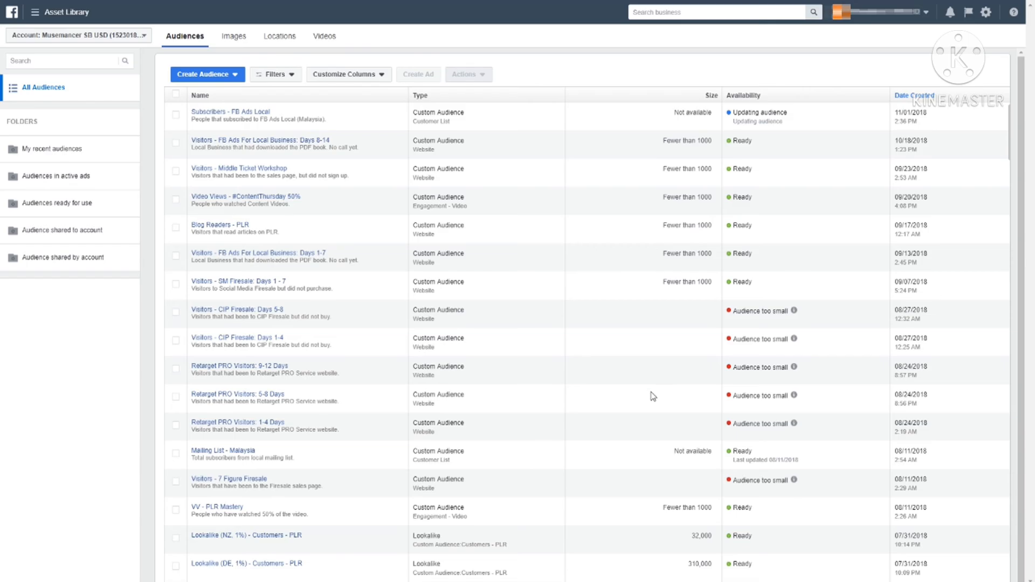